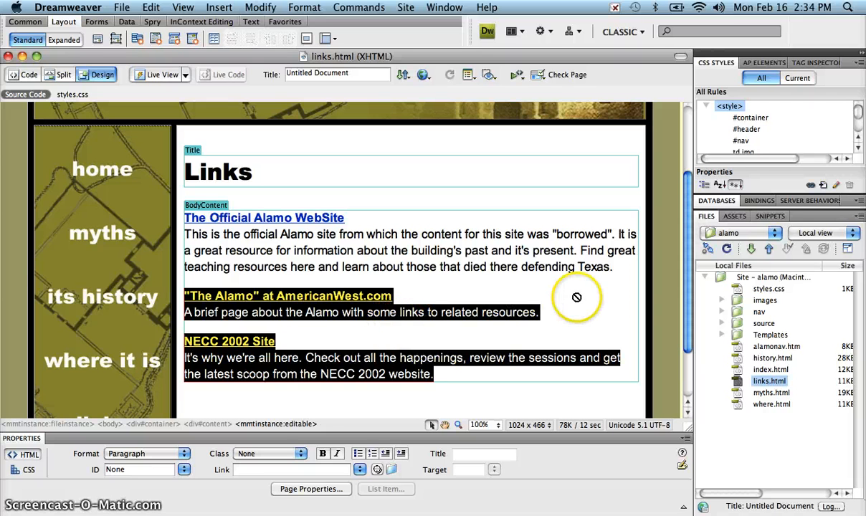
Replace the selected AmericanWest.com and NECC 2002 entries with a new paragraph reading "The San Antonio Missions Website"
key(BackSpace)
key(Return)
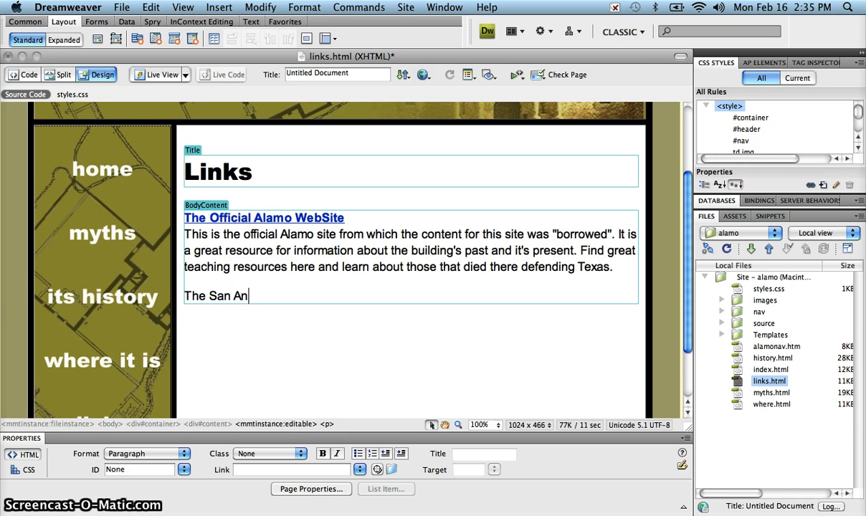
key(BackSpace)
key(BackSpace)
key(BackSpace)
text(o)
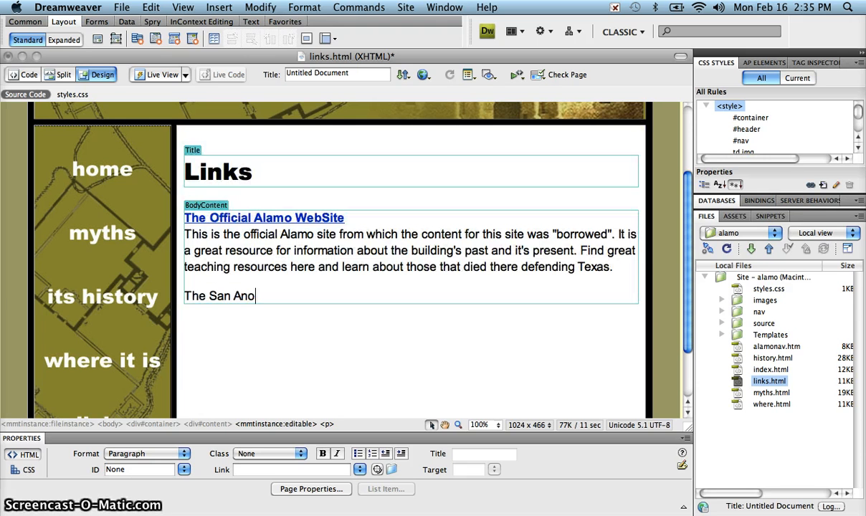
key(BackSpace)
text(tonio Mis)
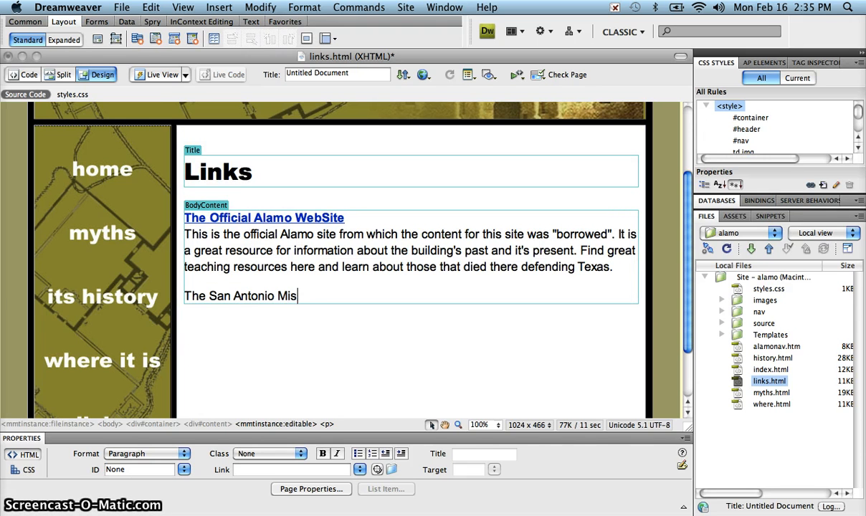
text(sions Web)
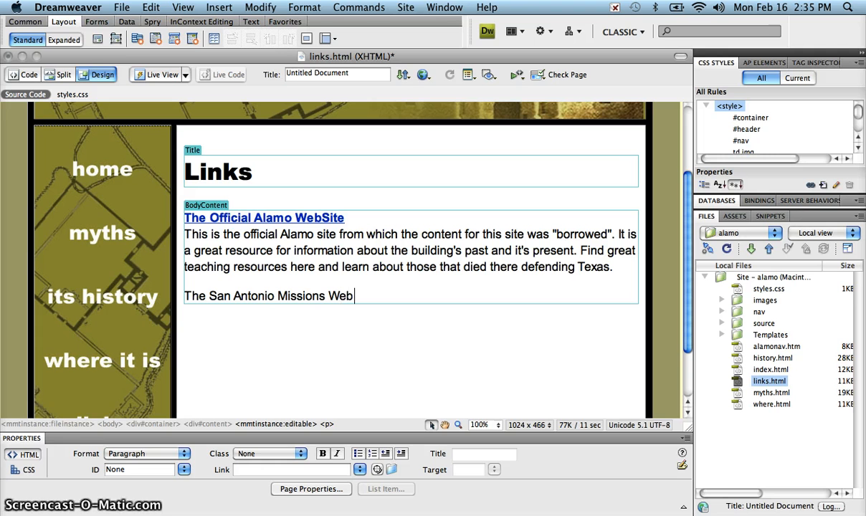
text(site)
key(Return)
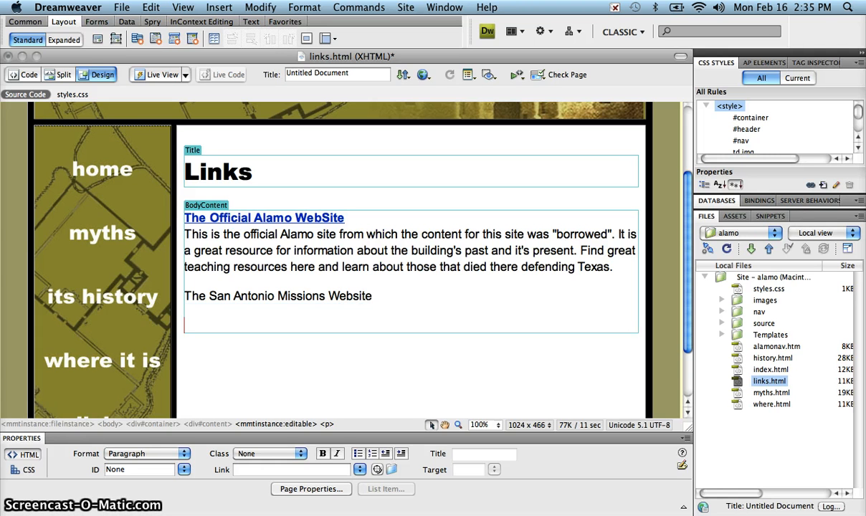
key(BackSpace)
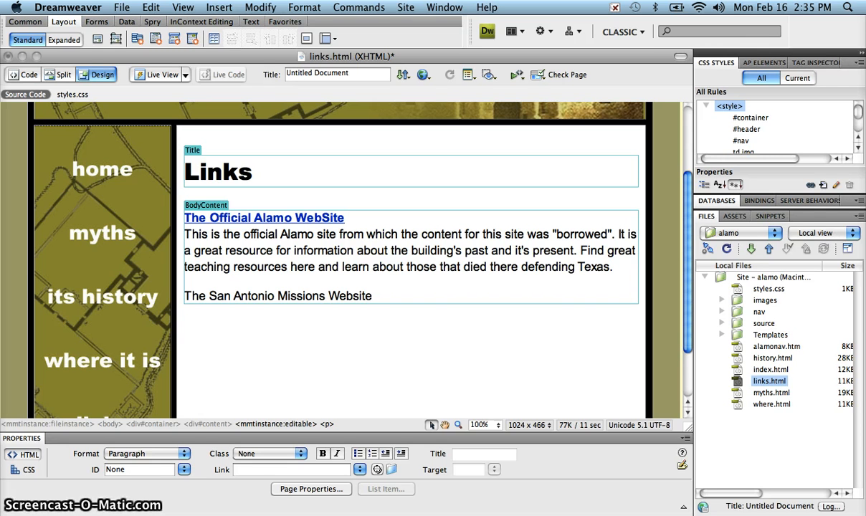
Below a line break, add "The Alamo is just one of the Missions of the National Park Service." and start an empty paragraph
key(shift+Return)
text(The)
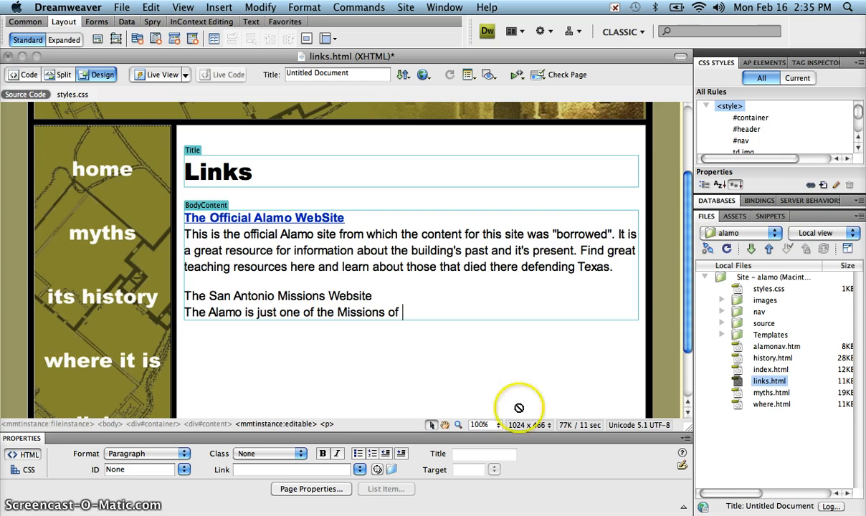
click(508, 510)
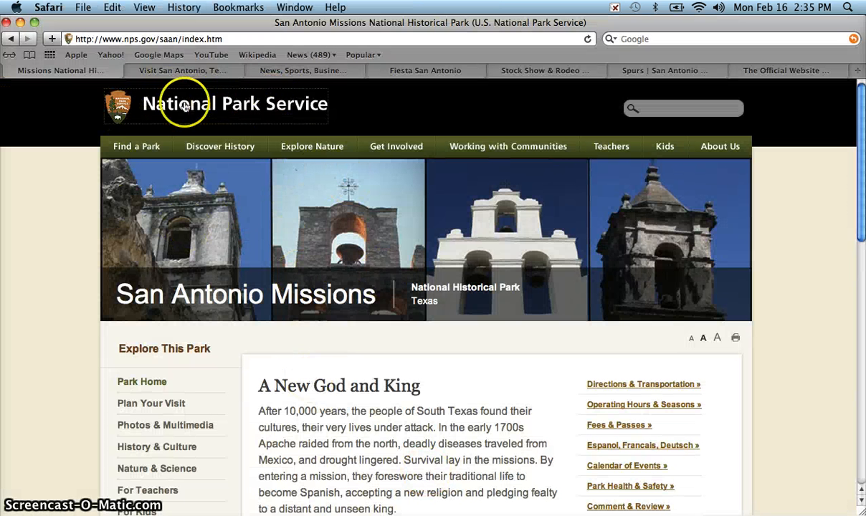
click(372, 512)
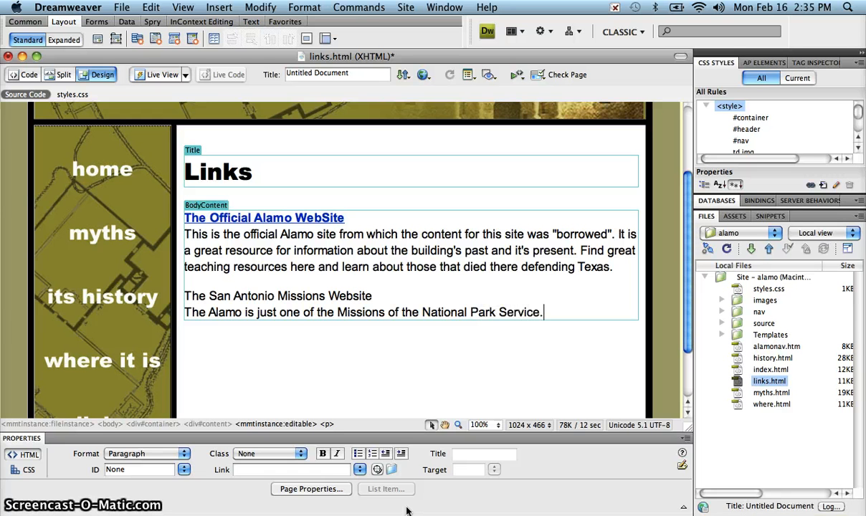
key(Return)
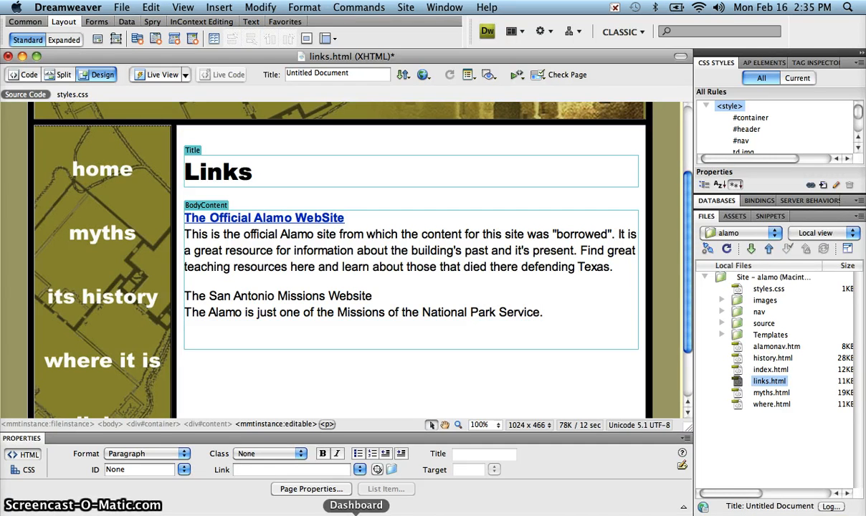
Switch to Safari and copy the full web address of the San Antonio Missions park page
click(387, 511)
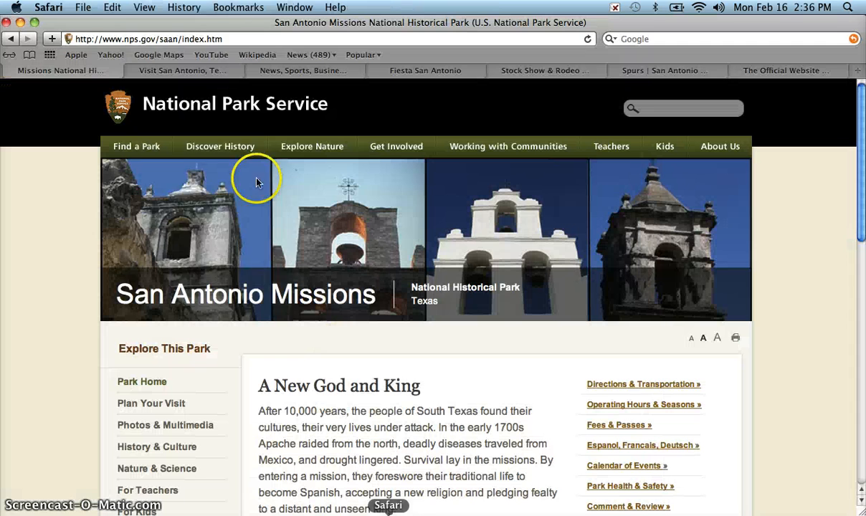
click(131, 39)
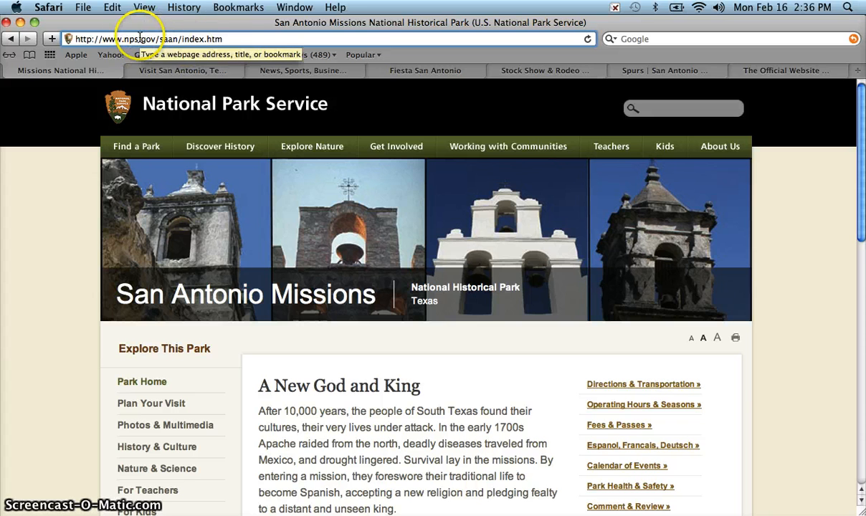
double_click(214, 39)
drag(151, 35, 68, 37)
key(super+c)
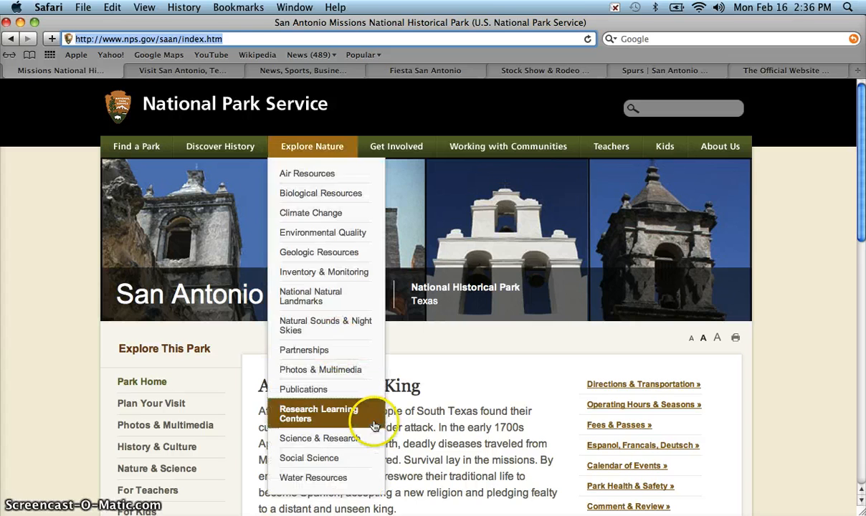
click(372, 514)
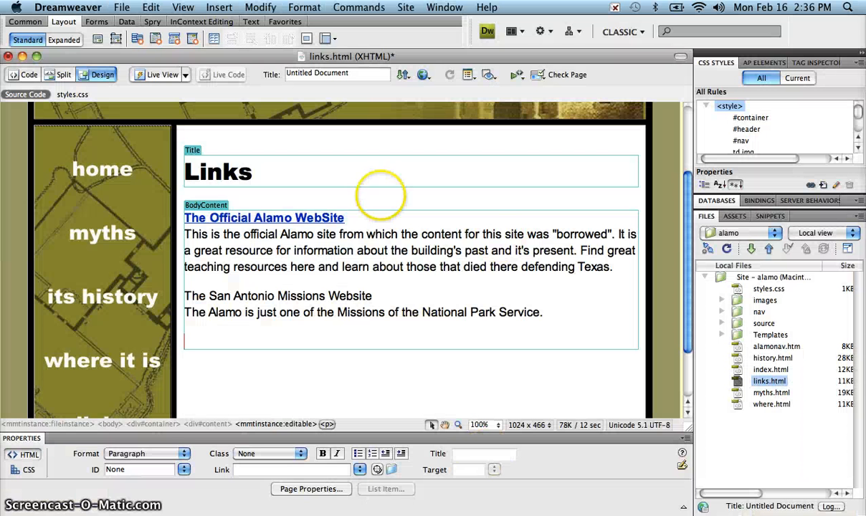
drag(185, 296, 373, 295)
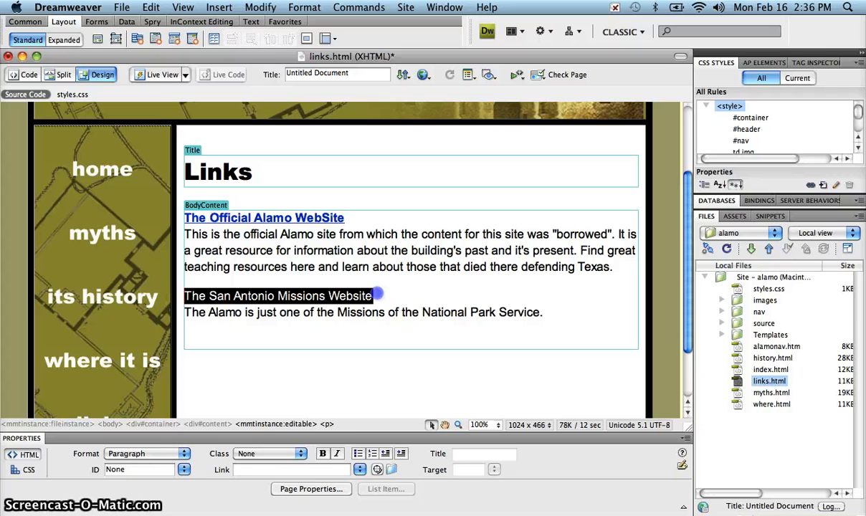
click(247, 471)
click(256, 471)
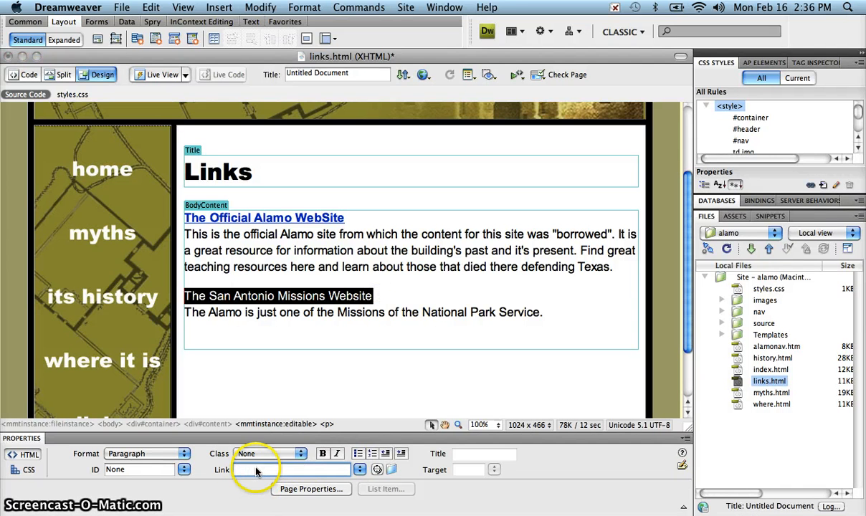
key(super+v)
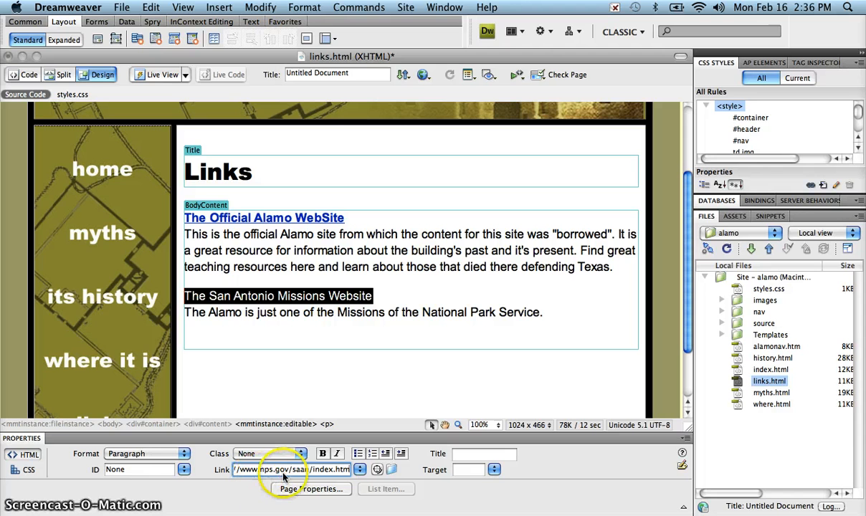
click(495, 470)
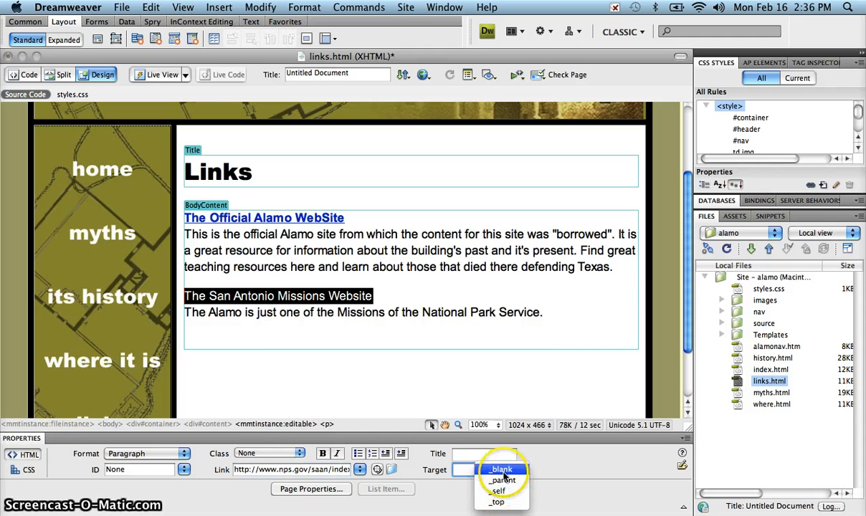
click(500, 470)
click(366, 239)
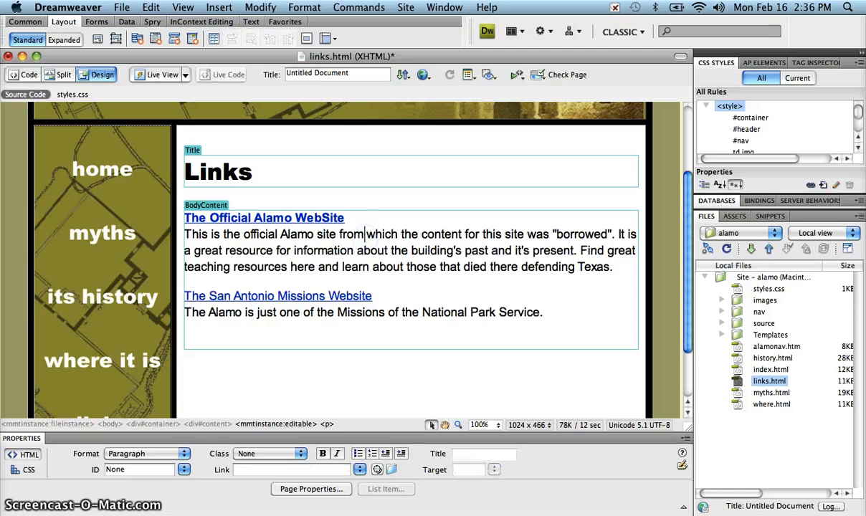
Set the target of "The Official Alamo WebSite" link to _blank
click(351, 214)
drag(352, 214, 183, 217)
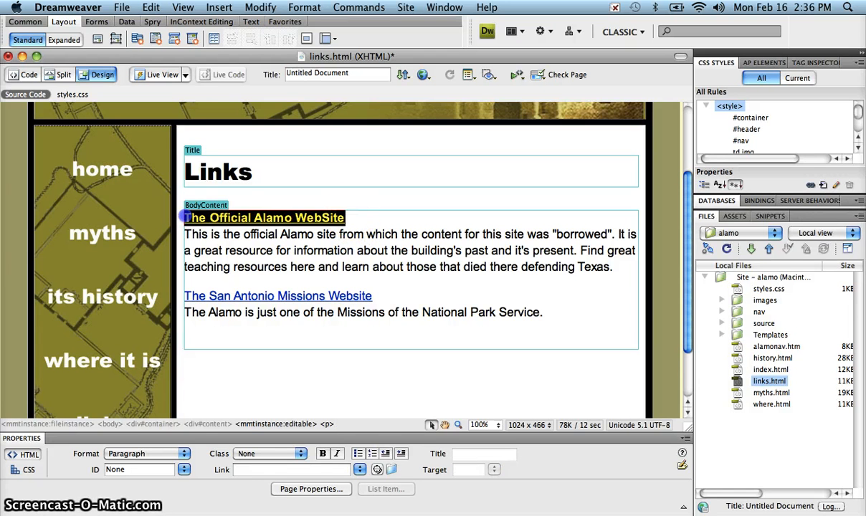
click(500, 470)
click(501, 471)
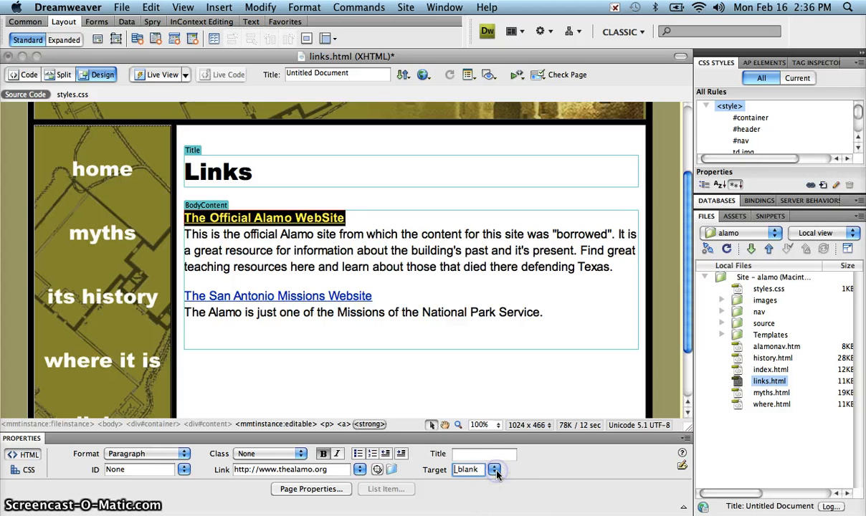
Make the "The San Antonio Missions Website" link text bold
click(408, 287)
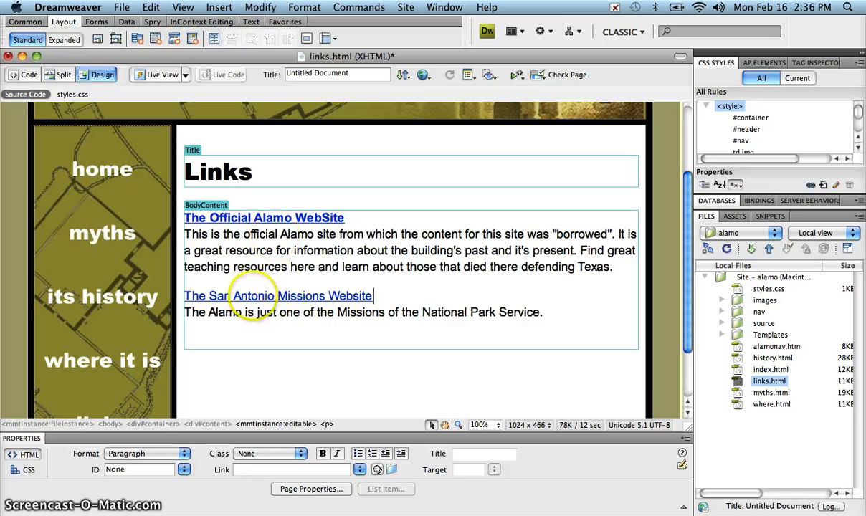
drag(373, 296, 186, 294)
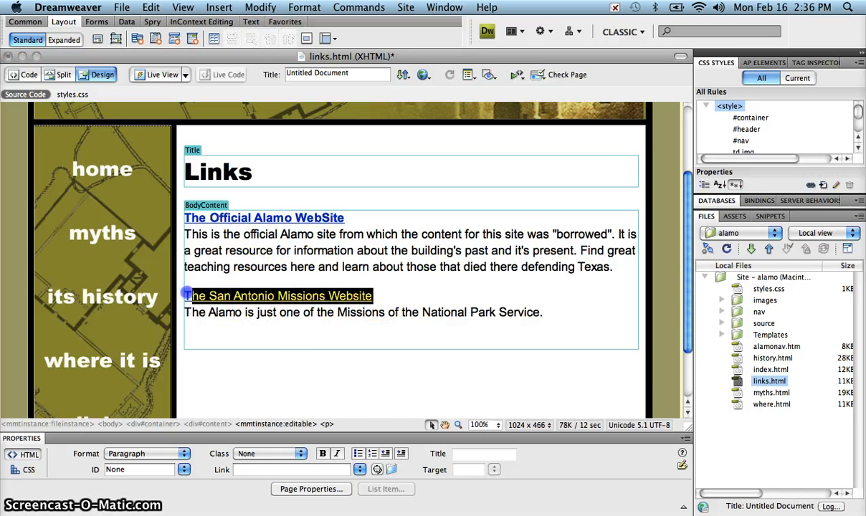
click(322, 455)
Start inserting a jump menu form element in the empty paragraph below the National Park Service description
click(271, 341)
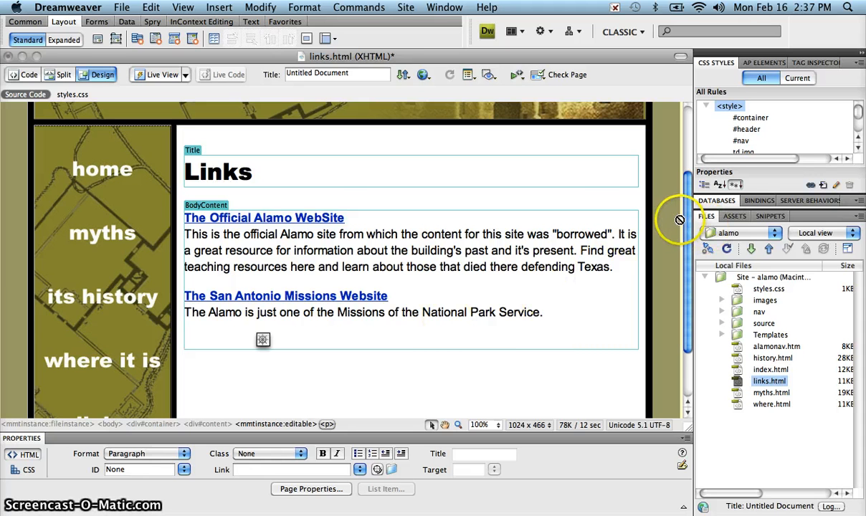
drag(687, 234, 702, 201)
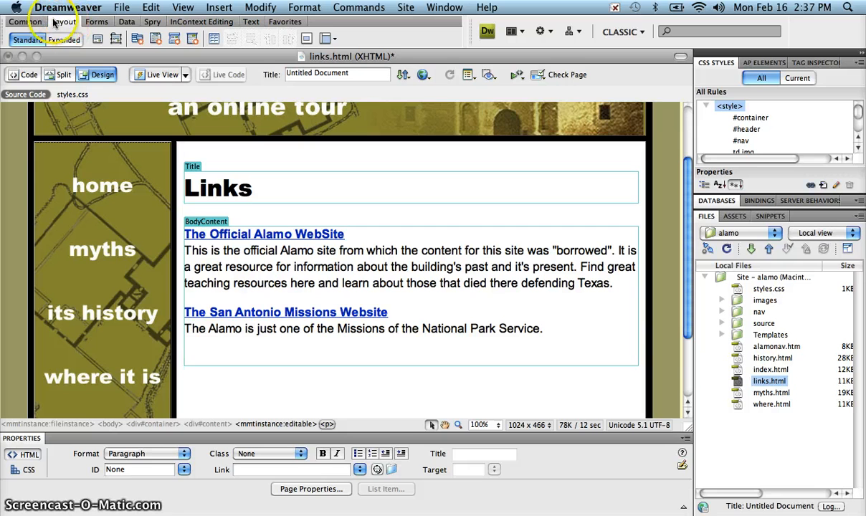
click(17, 23)
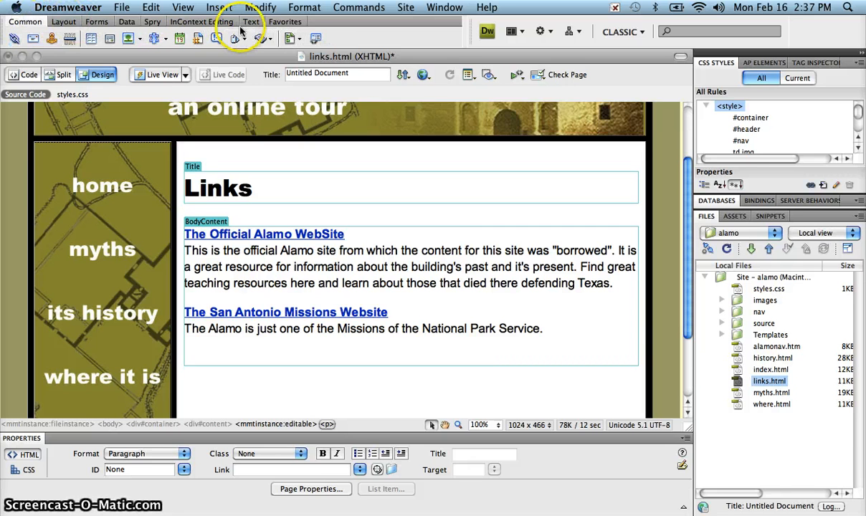
click(97, 23)
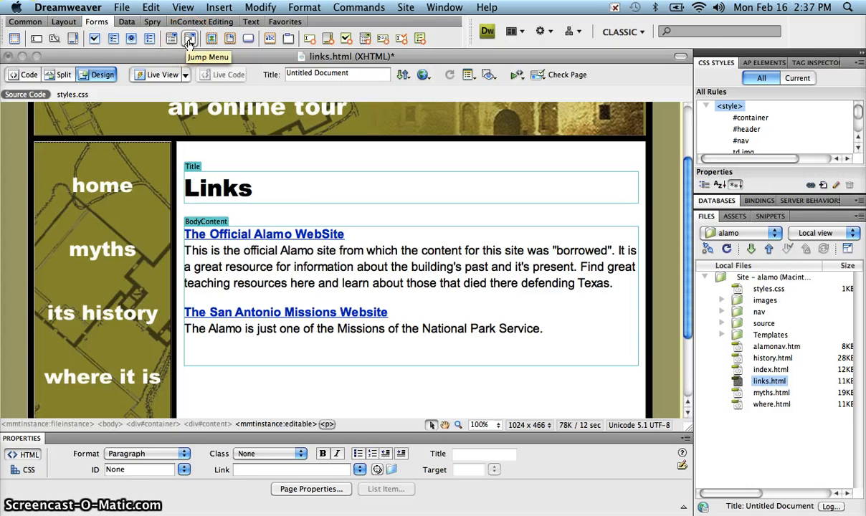
click(190, 39)
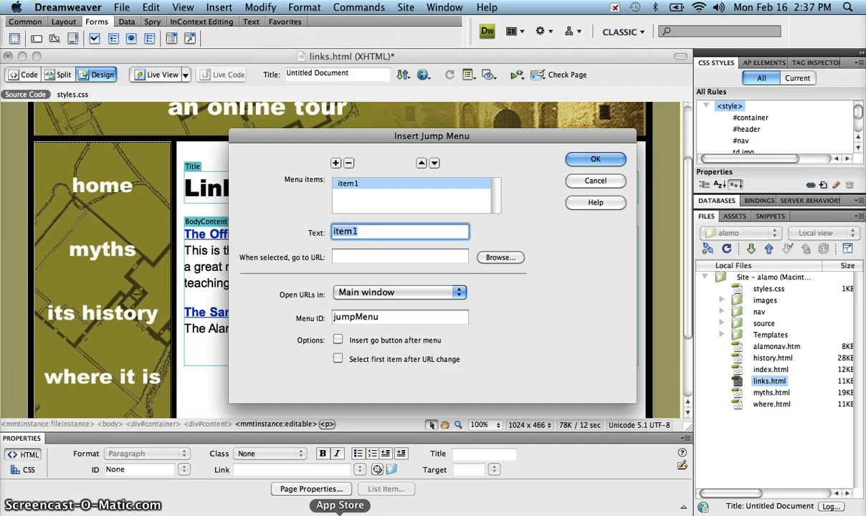
Switch to Safari, close the San Antonio Missions page, and copy the Visit San Antonio site's web address
click(425, 512)
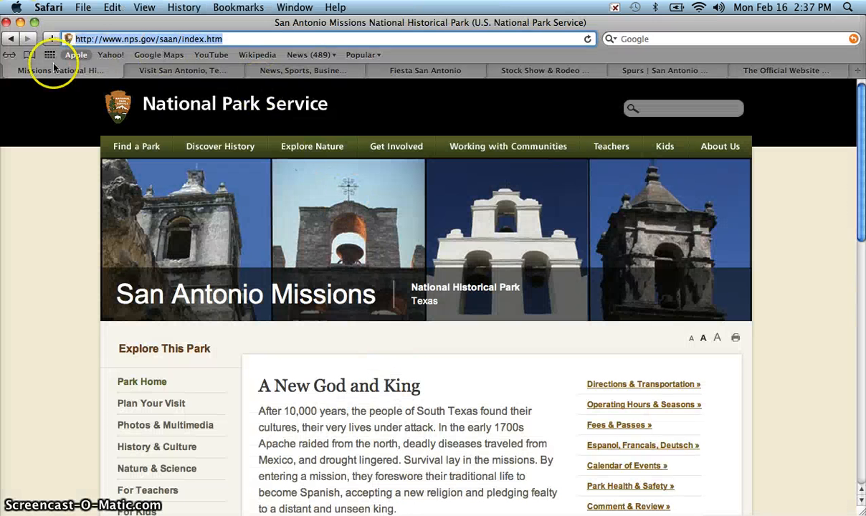
click(10, 71)
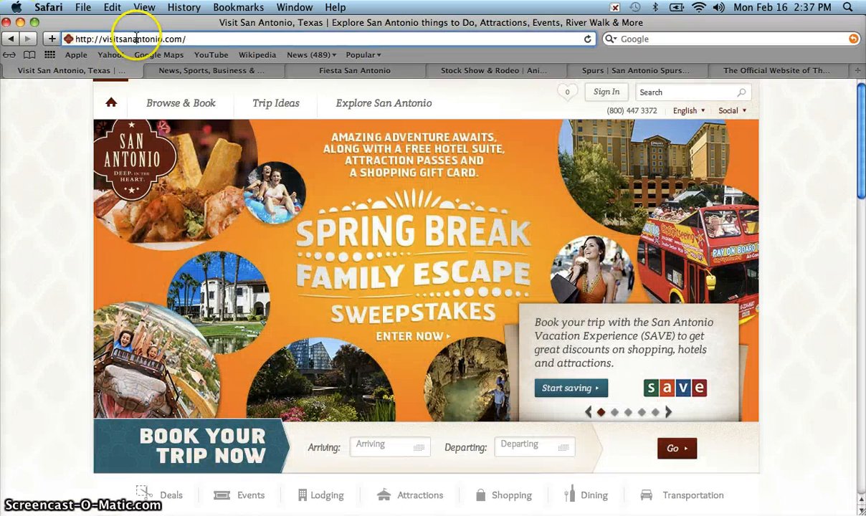
click(205, 37)
key(super+c)
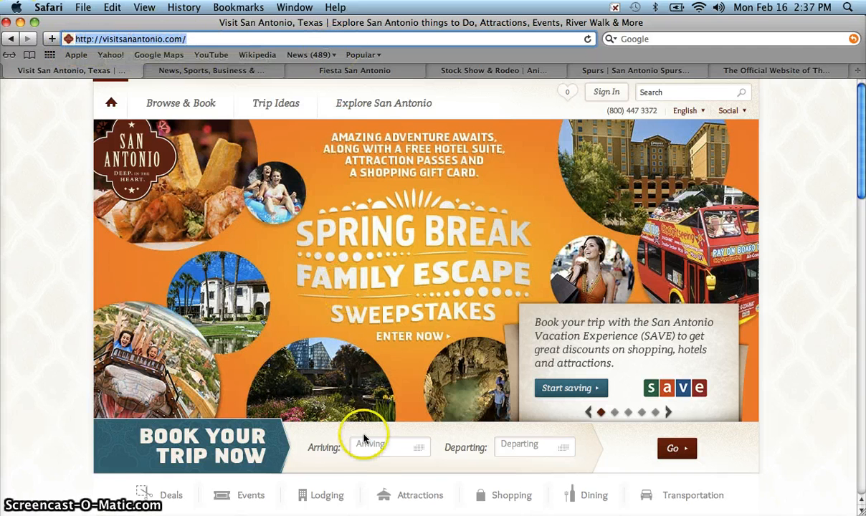
click(373, 514)
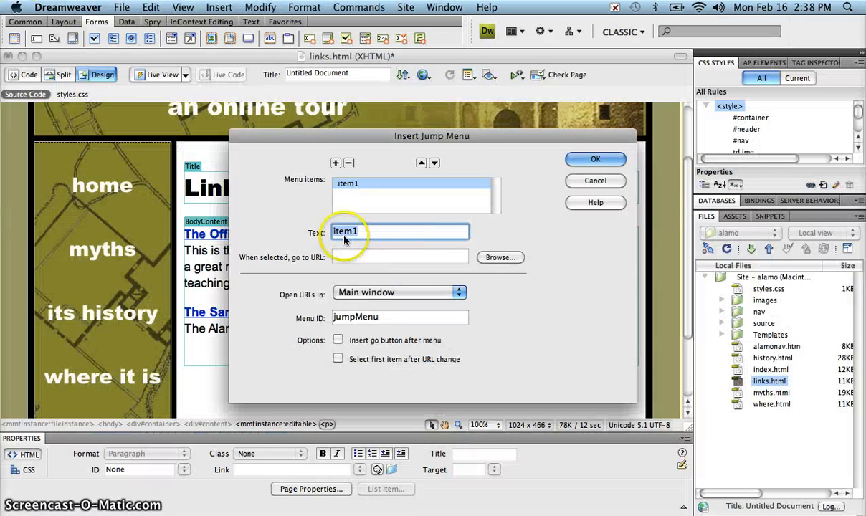
text(Visi)
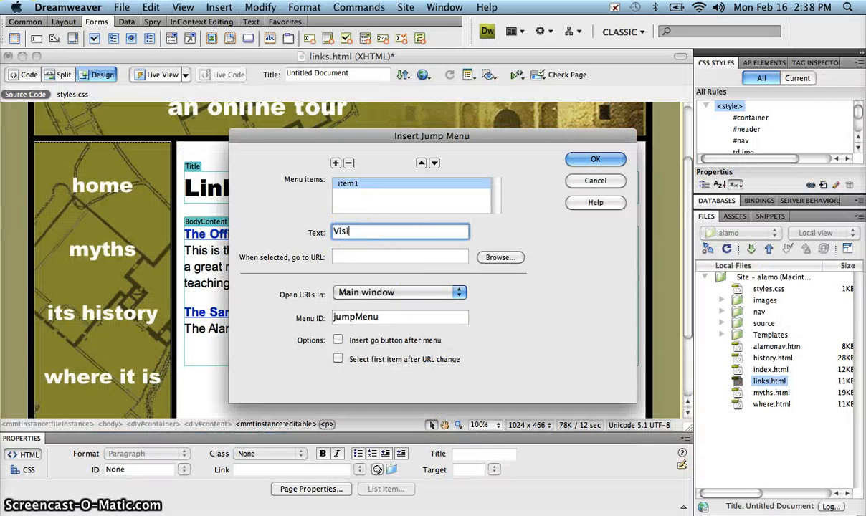
text(t San Antion)
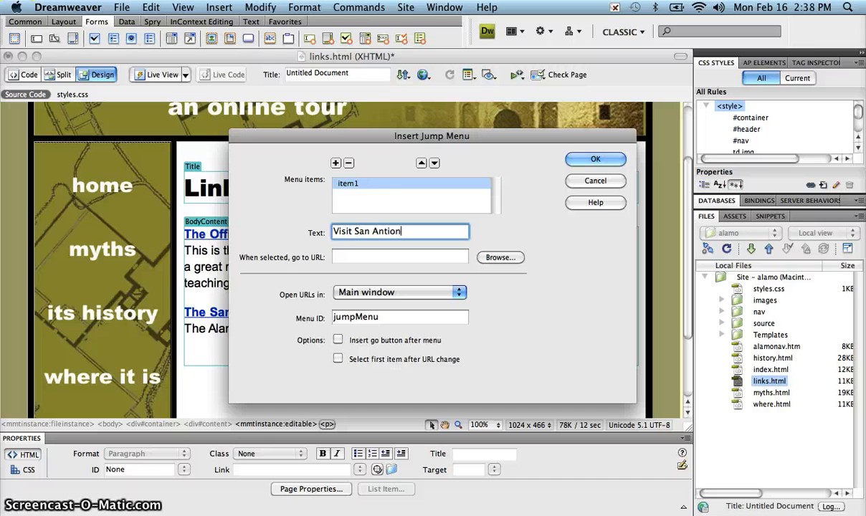
key(Tab)
key(super+v)
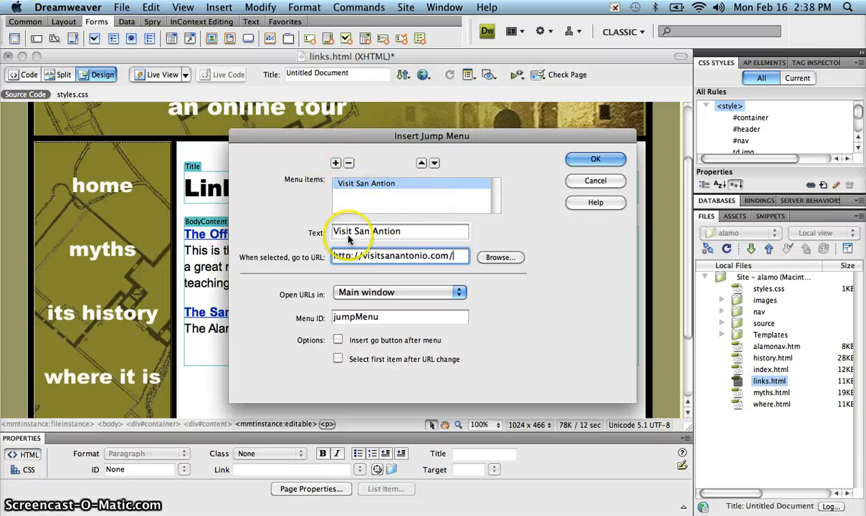
Add a second jump menu item, correct the first item's text to "Visit San Antonio", and reselect the new item
click(335, 163)
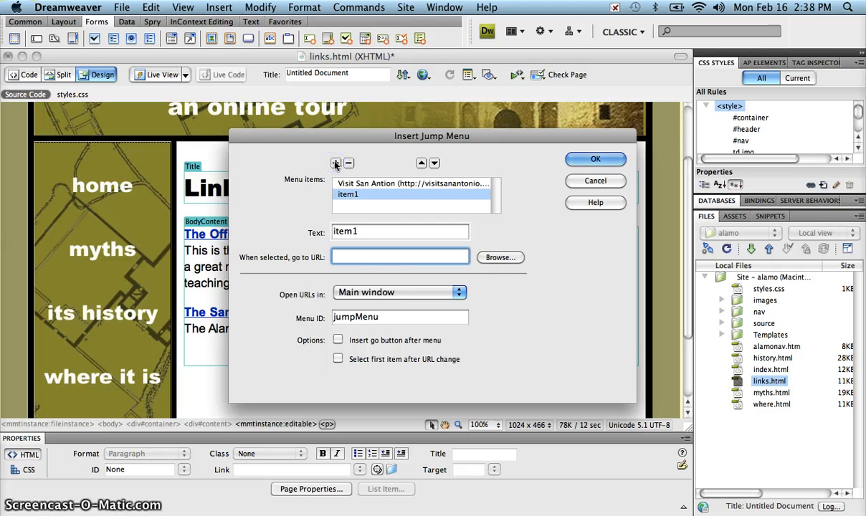
click(382, 244)
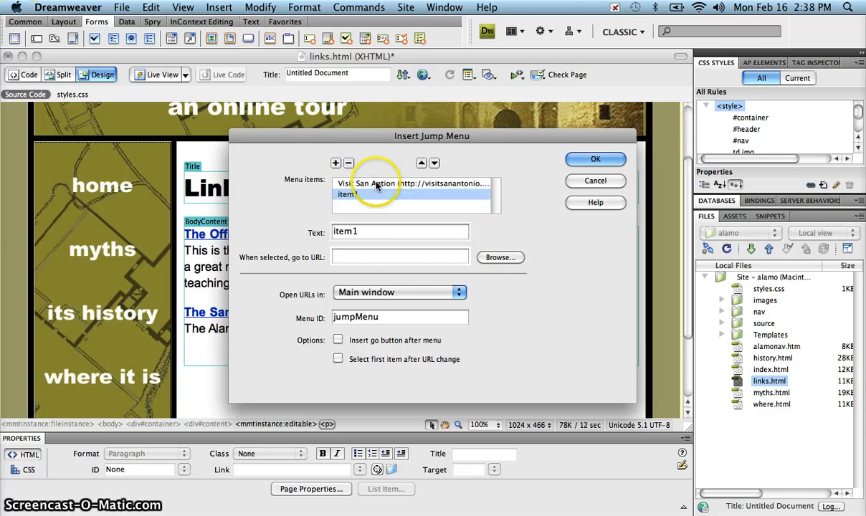
click(375, 185)
click(413, 231)
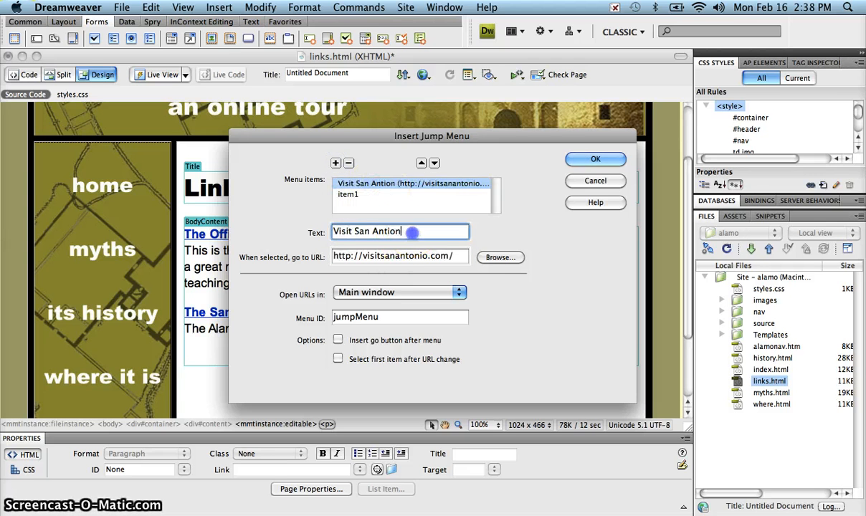
key(BackSpace)
key(BackSpace)
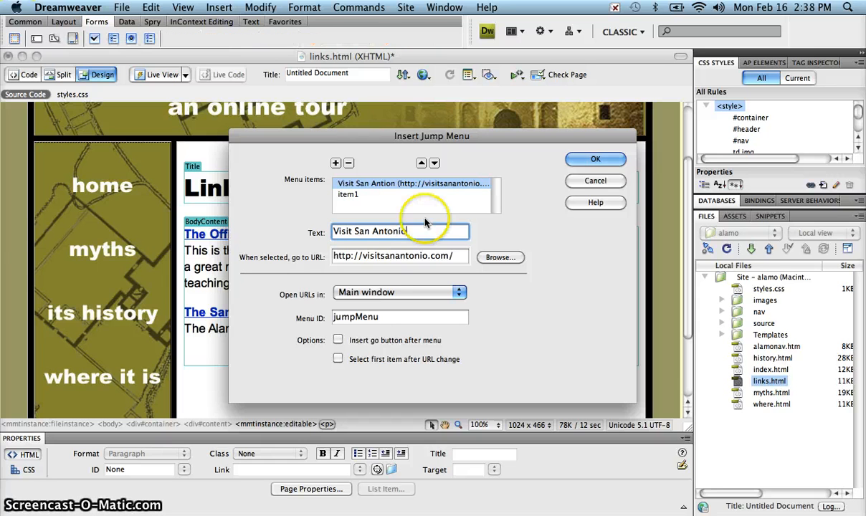
click(350, 195)
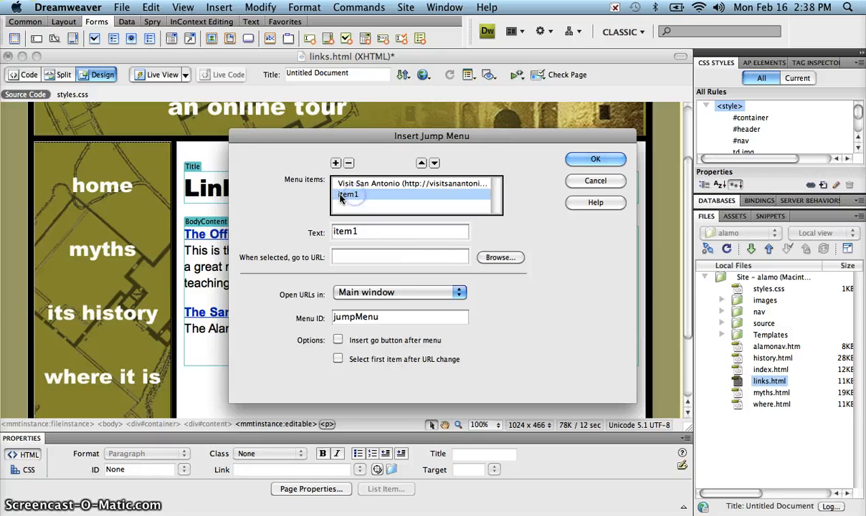
click(335, 192)
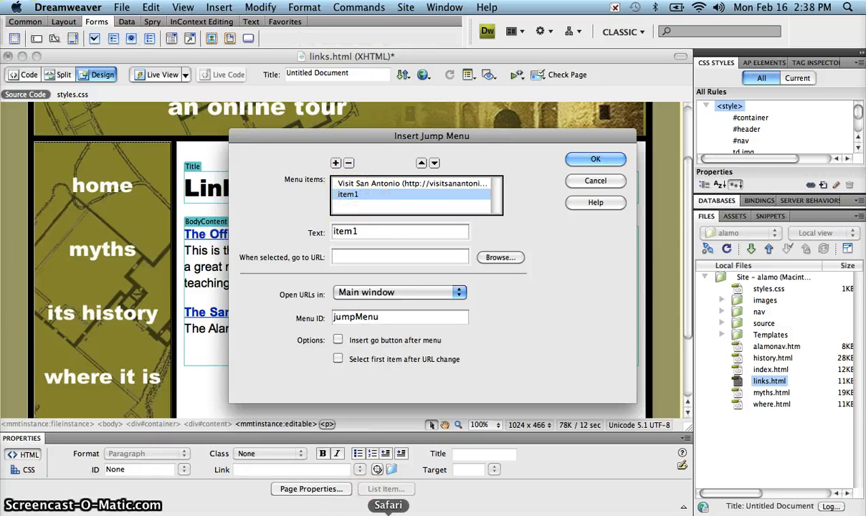
Switch to Safari and copy the web address of the mySanAntonio news site
click(388, 514)
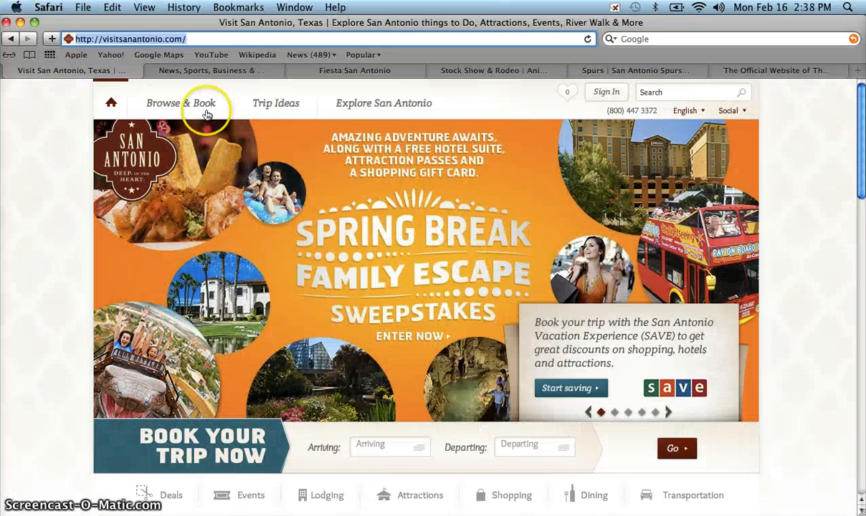
click(170, 72)
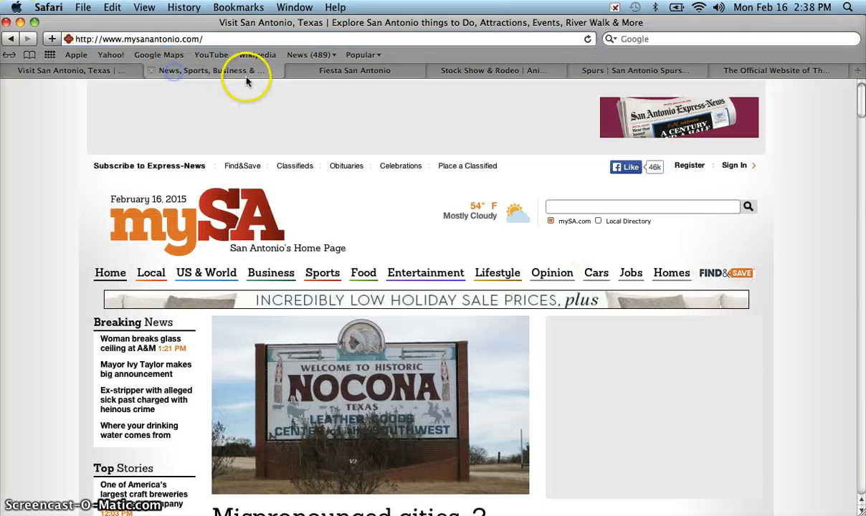
click(155, 37)
key(super+c)
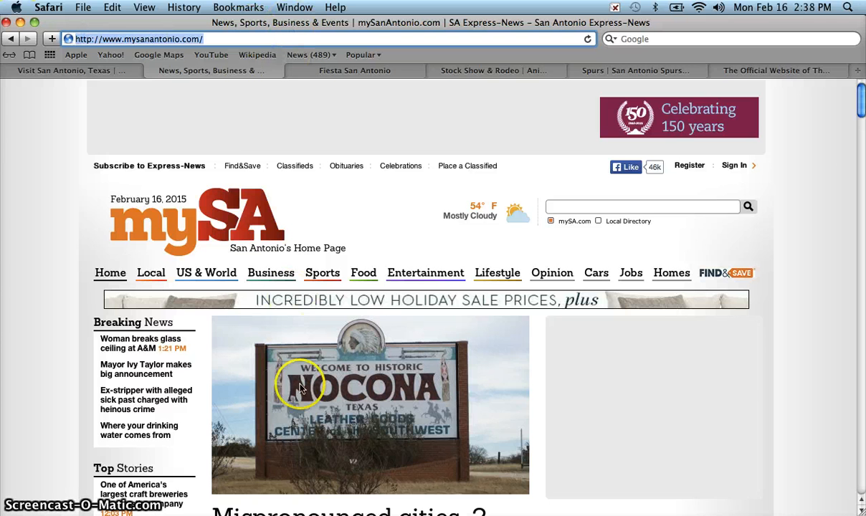
click(373, 514)
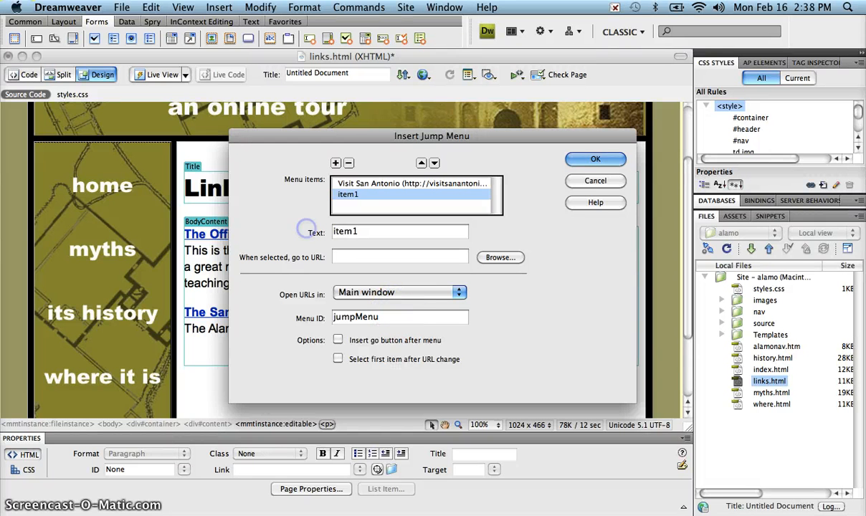
key(Tab)
text(San )
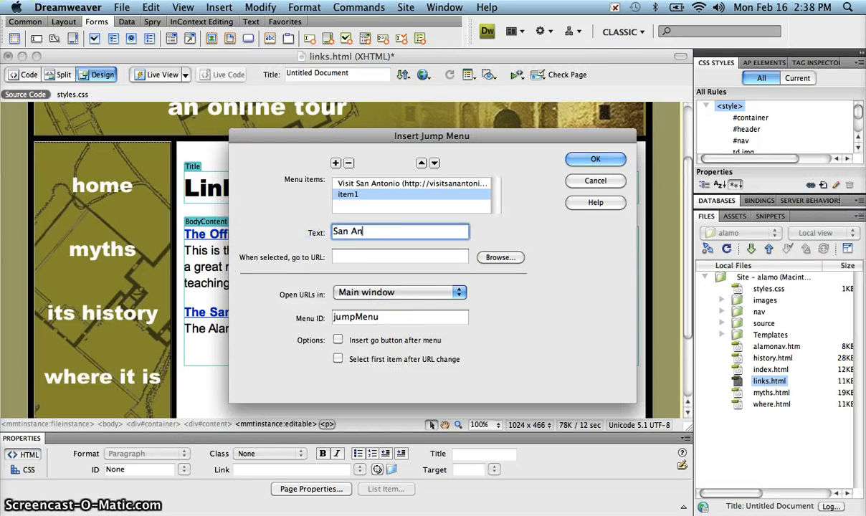
text(Antonio New)
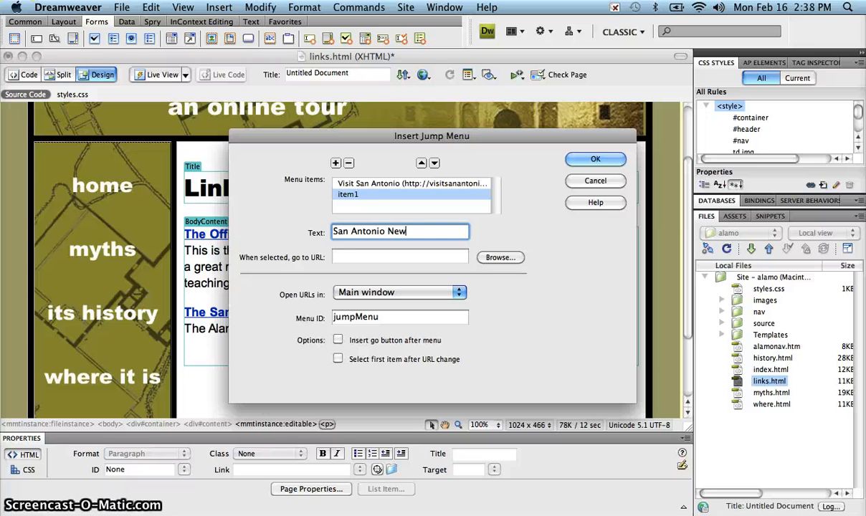
text(s)
key(Tab)
key(super+v)
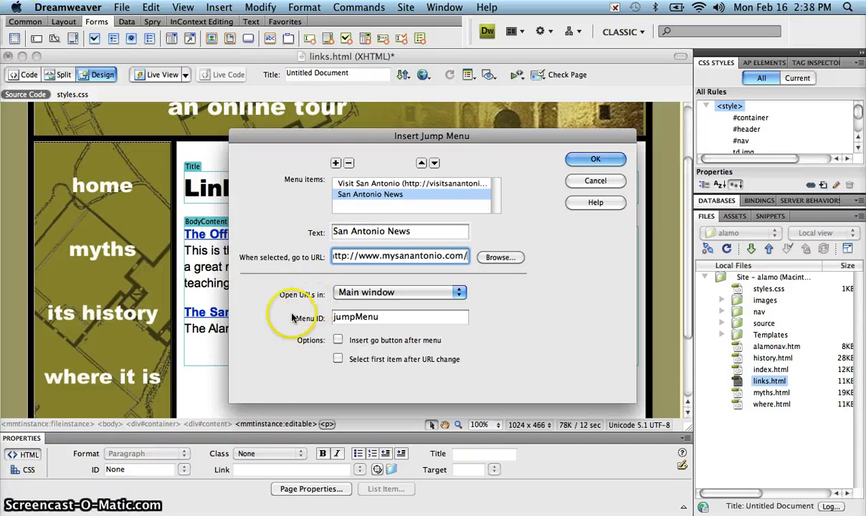
Add a third jump menu item, and copy the Fiesta San Antonio site's web address in Safari
click(336, 163)
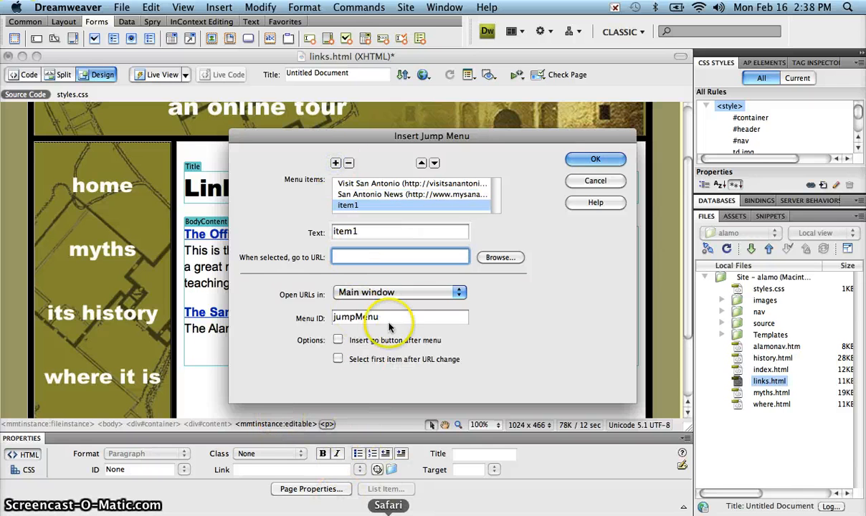
key(super+Tab)
click(322, 70)
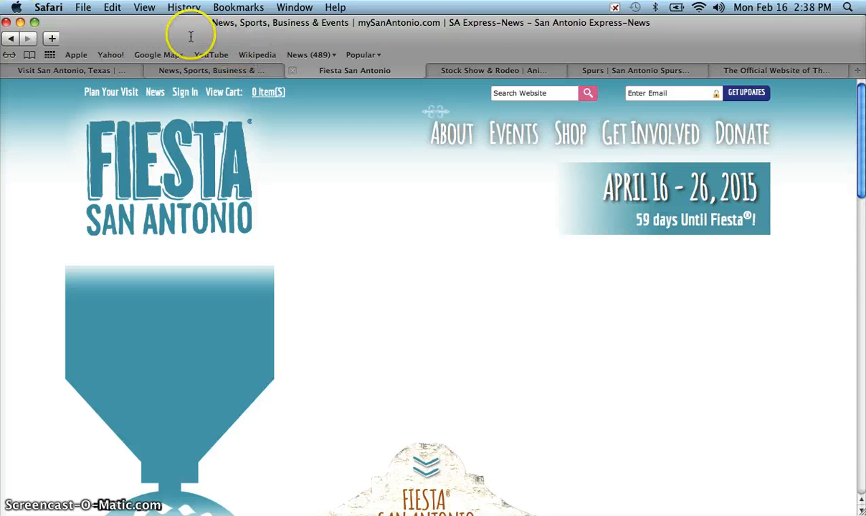
click(83, 35)
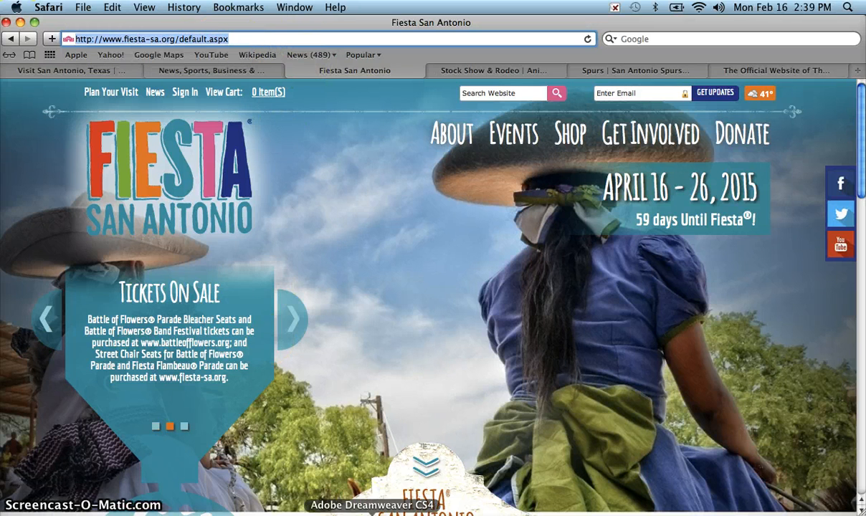
click(406, 500)
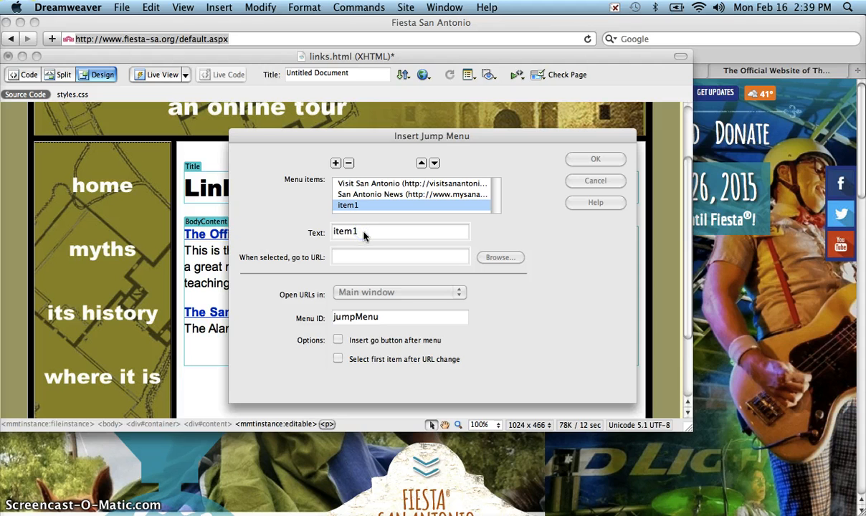
click(364, 235)
text(F)
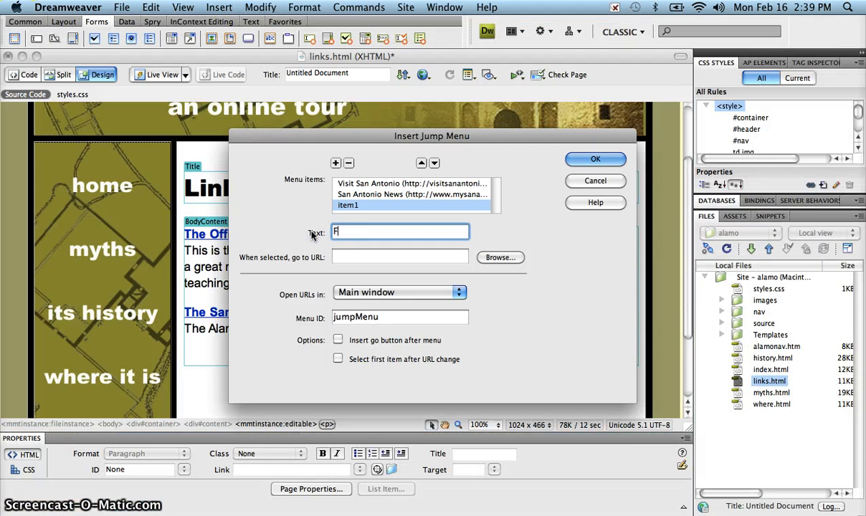
text(iesta )
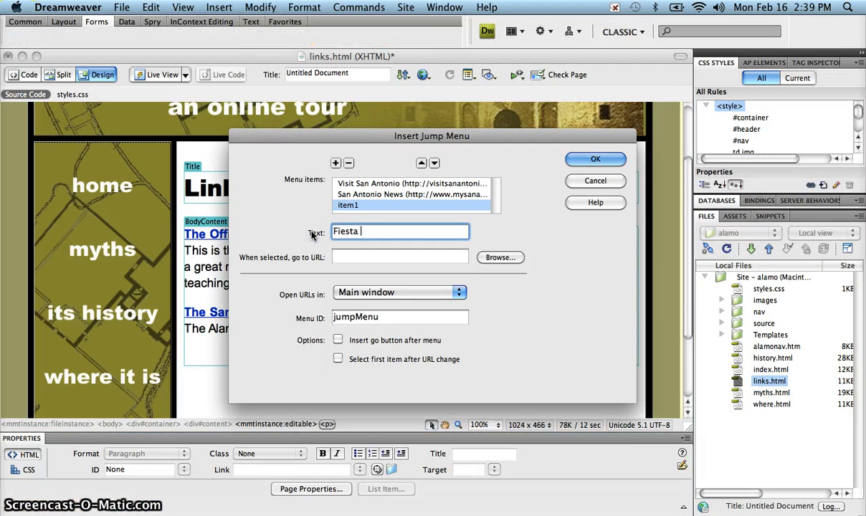
text(San Antonio)
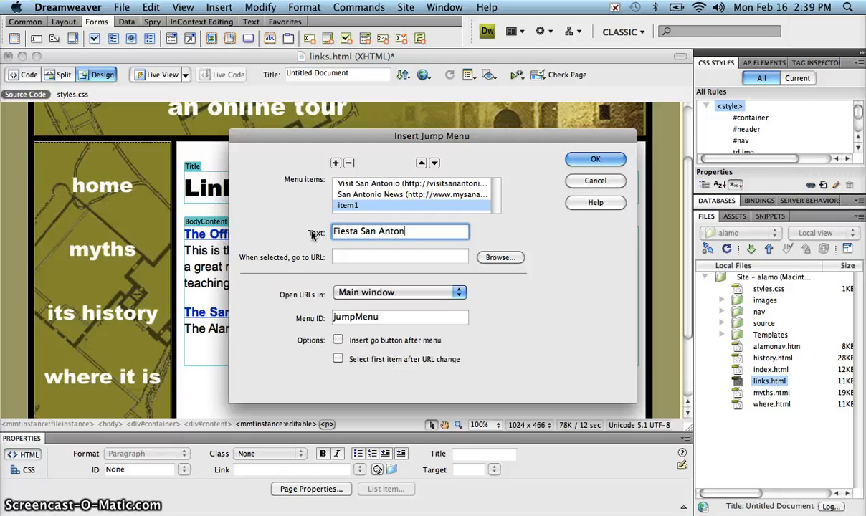
key(Tab)
key(super+v)
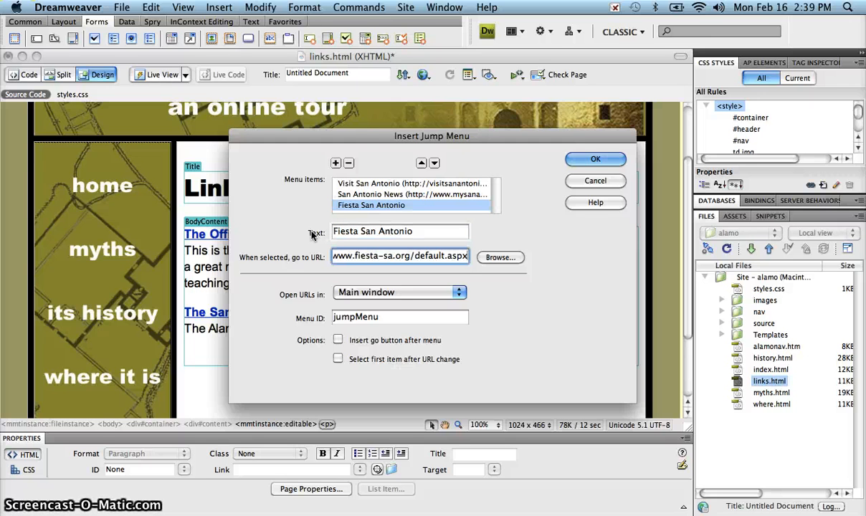
Add a fourth jump menu item, and copy the San Antonio Stock Show & Rodeo site's web address in Safari
click(335, 163)
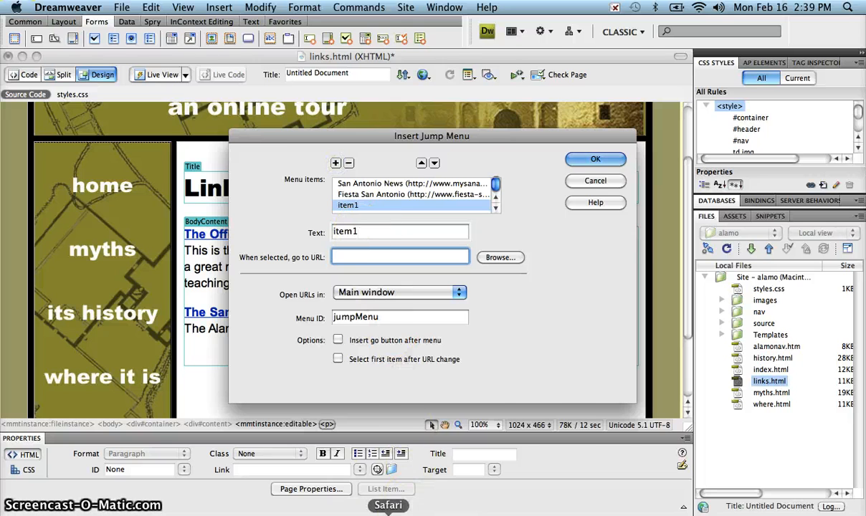
click(388, 514)
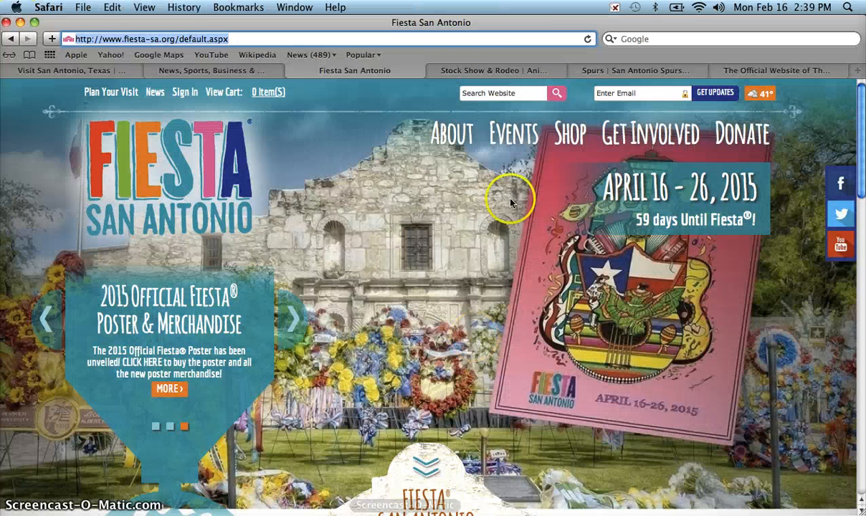
click(488, 72)
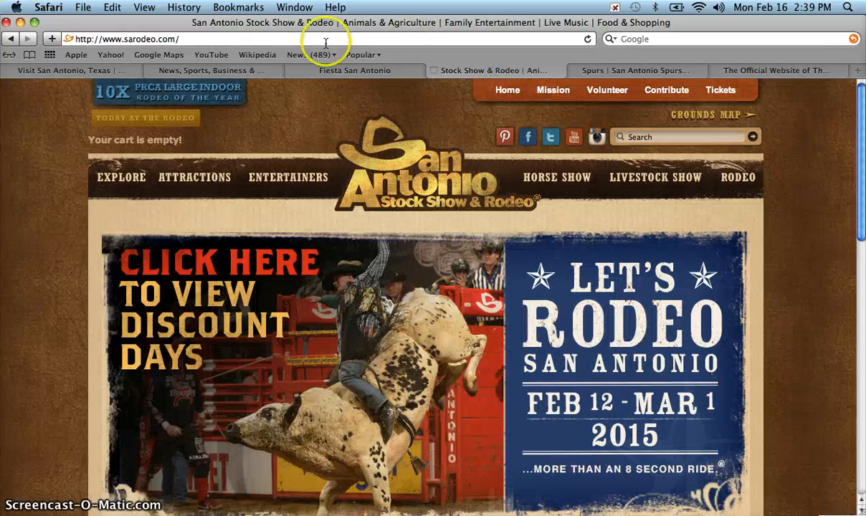
click(228, 39)
click(143, 37)
key(super+c)
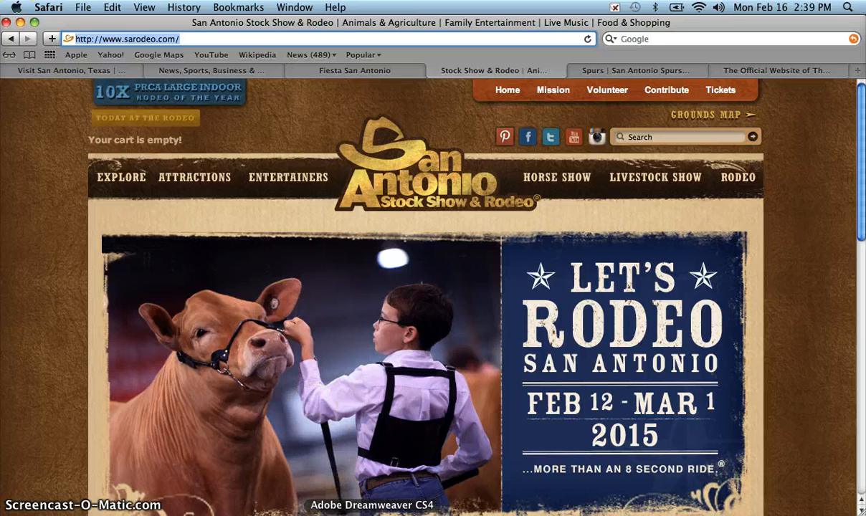
click(372, 515)
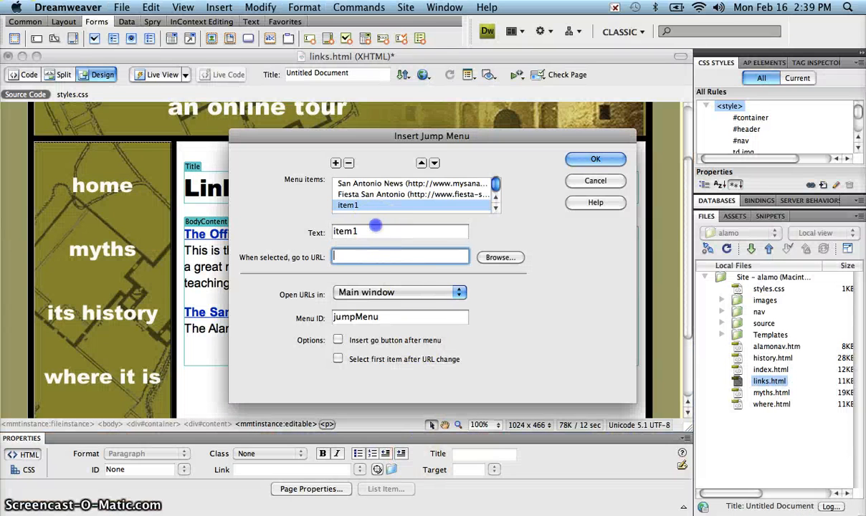
double_click(375, 227)
text(S)
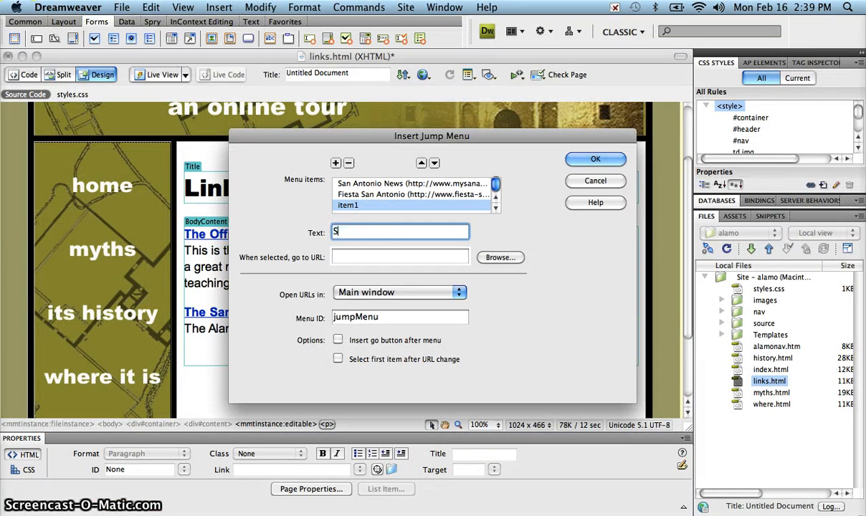
text(an Antonio )
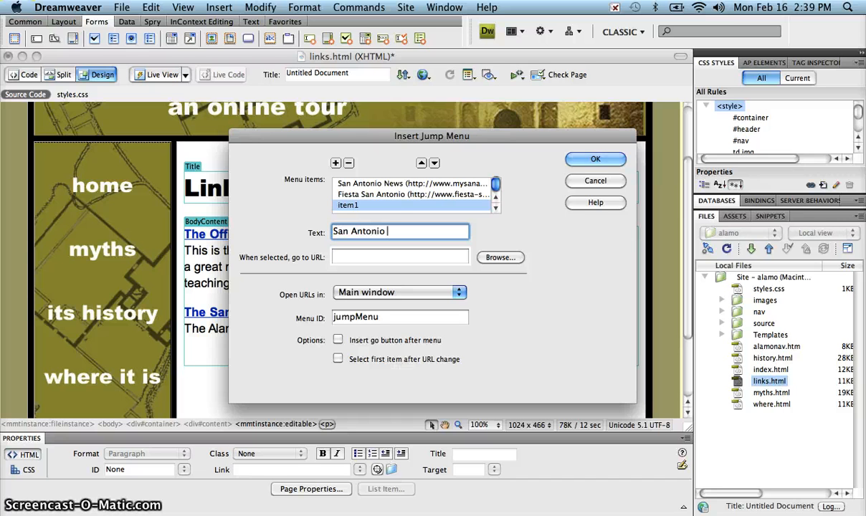
text(Rodeo)
key(Tab)
key(super+v)
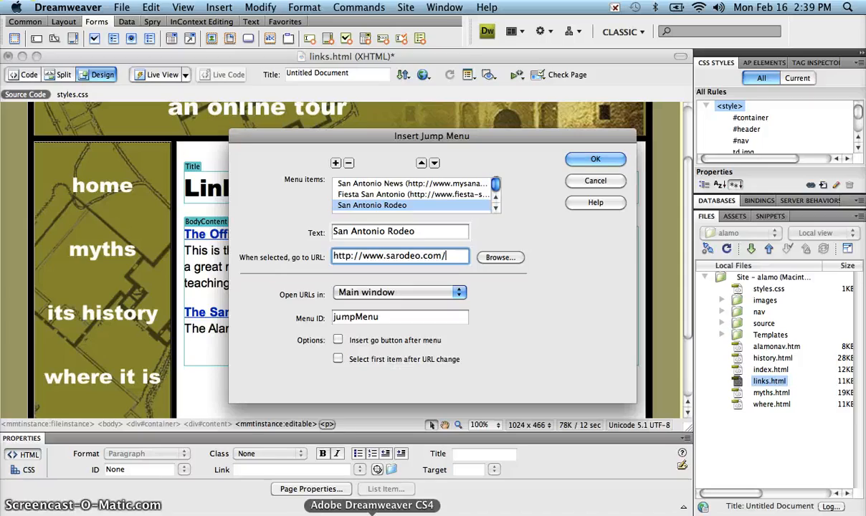
Switch to Safari and copy the San Antonio Spurs site's web address
click(445, 491)
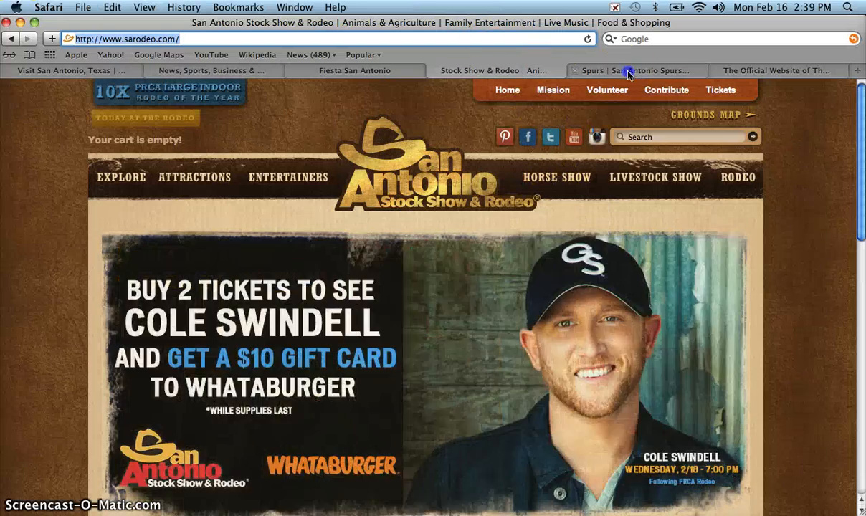
click(628, 72)
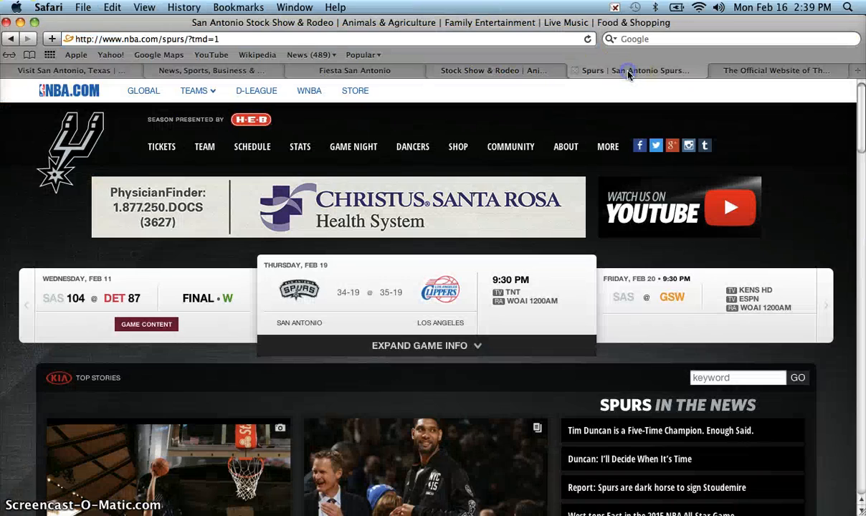
click(396, 38)
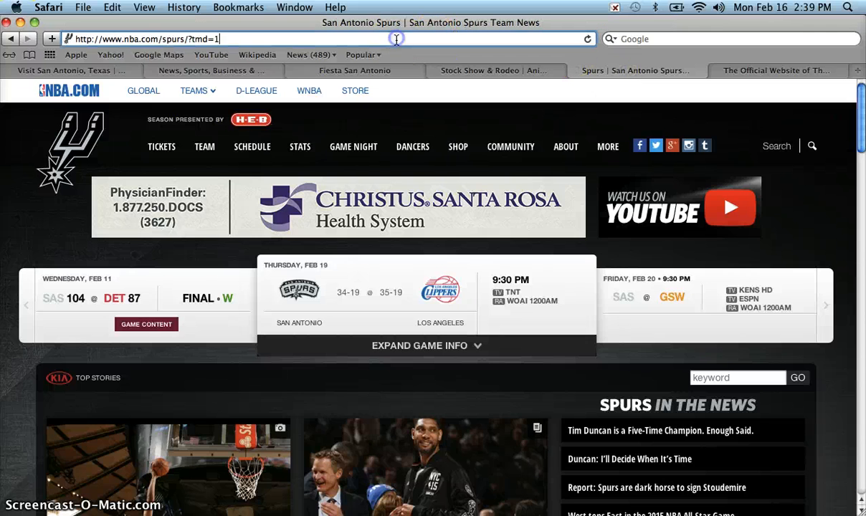
key(super+a)
key(super+c)
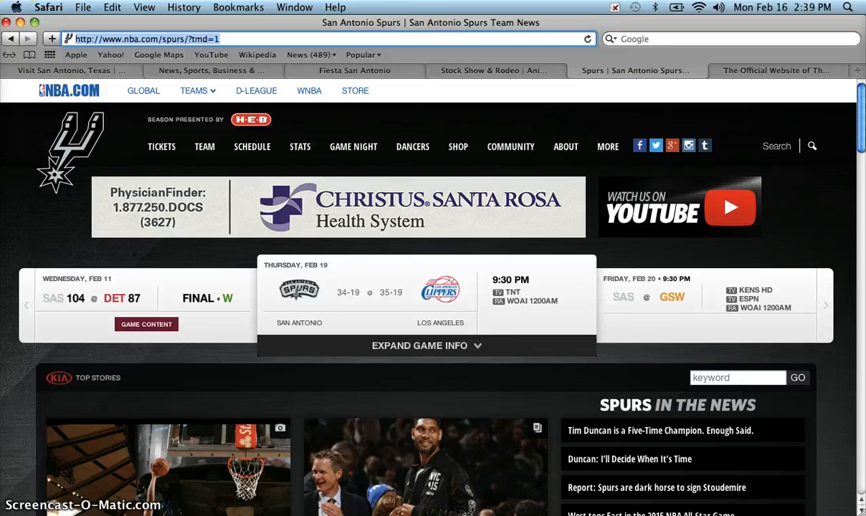
click(373, 514)
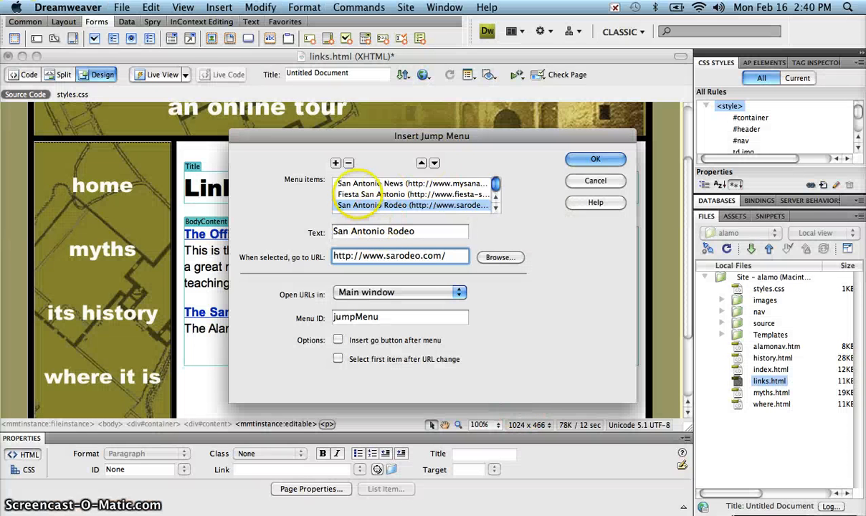
drag(378, 231, 311, 228)
text(San Antonio Spur)
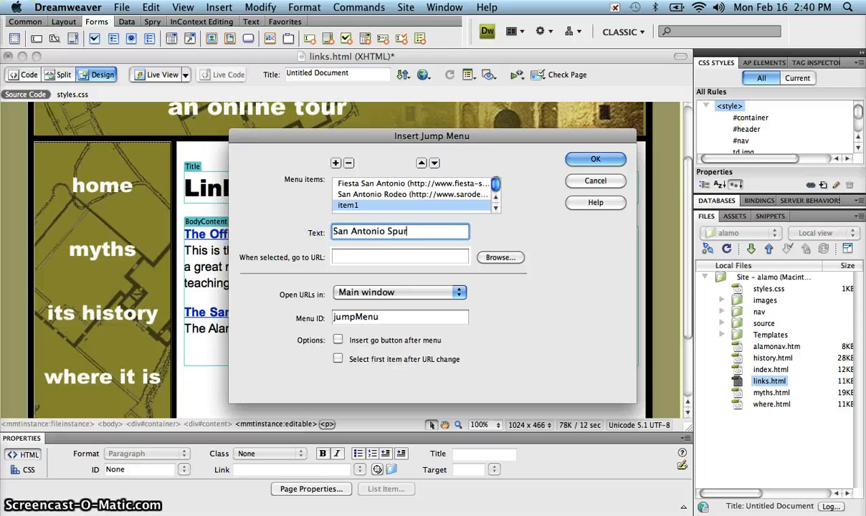
text(s)
key(Tab)
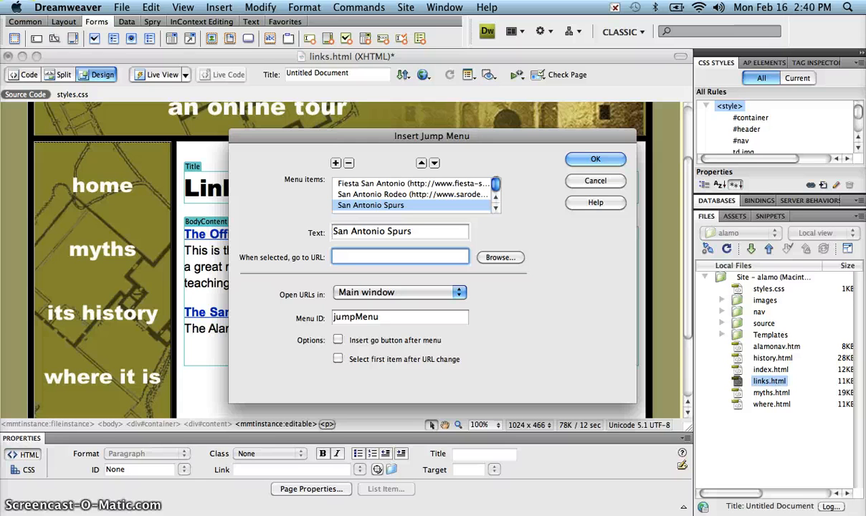
key(super+v)
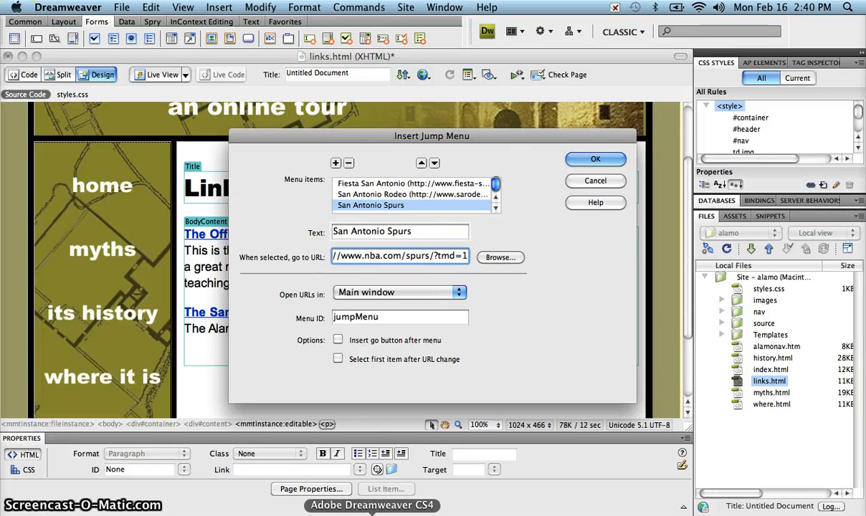
Switch to Safari and copy the San Antonio River Walk site's web address
click(388, 512)
click(768, 74)
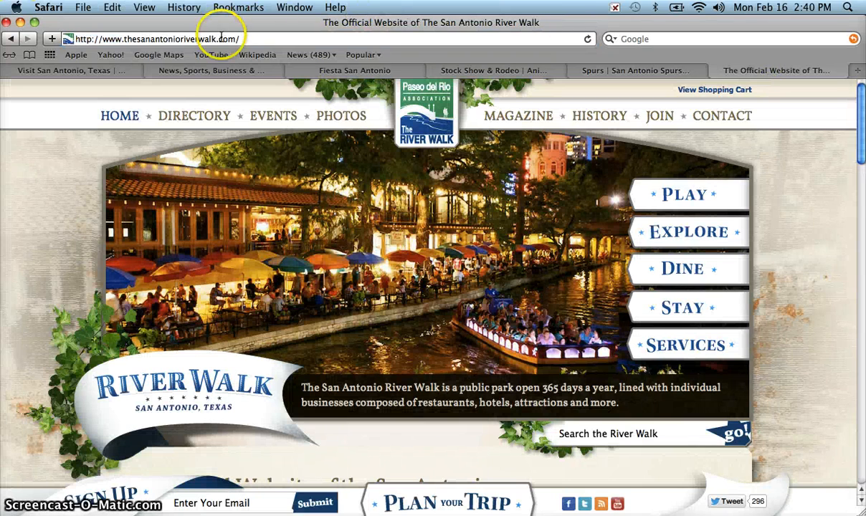
click(225, 38)
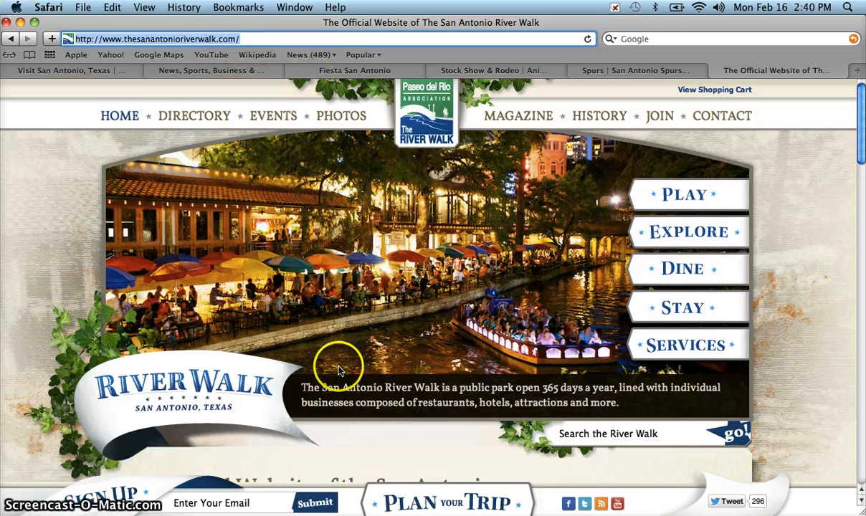
click(459, 502)
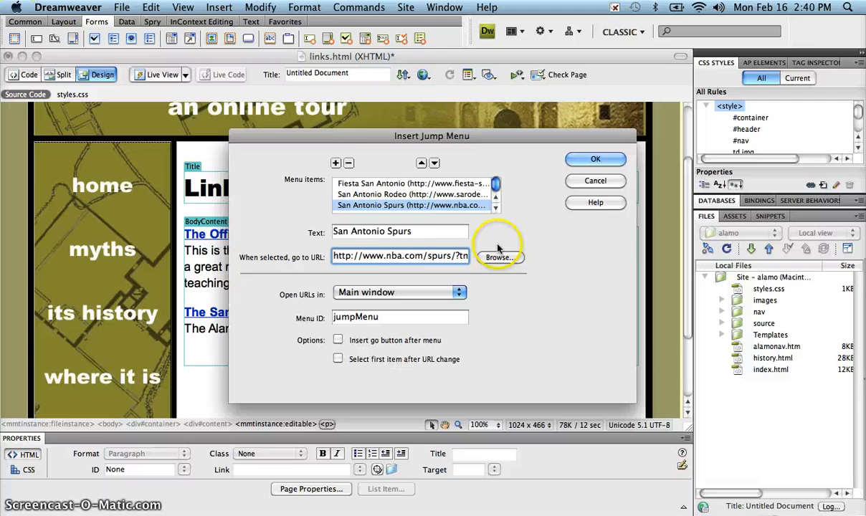
click(336, 163)
click(317, 230)
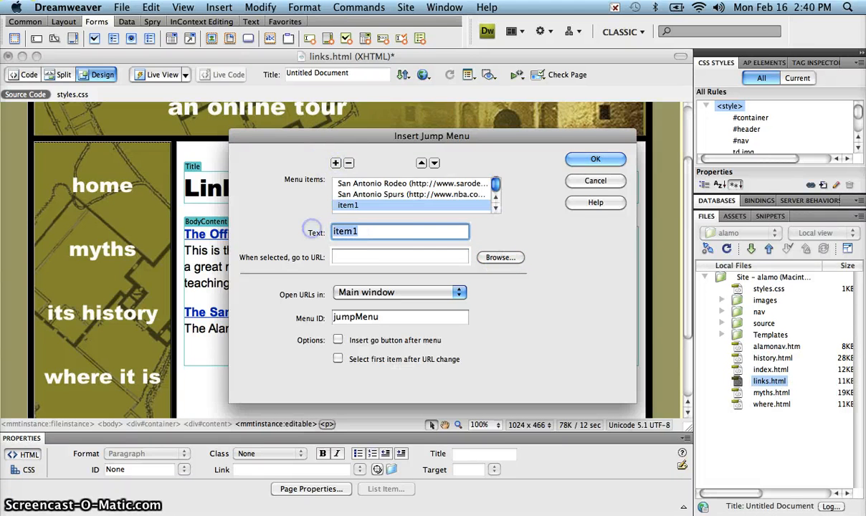
text(San Anton)
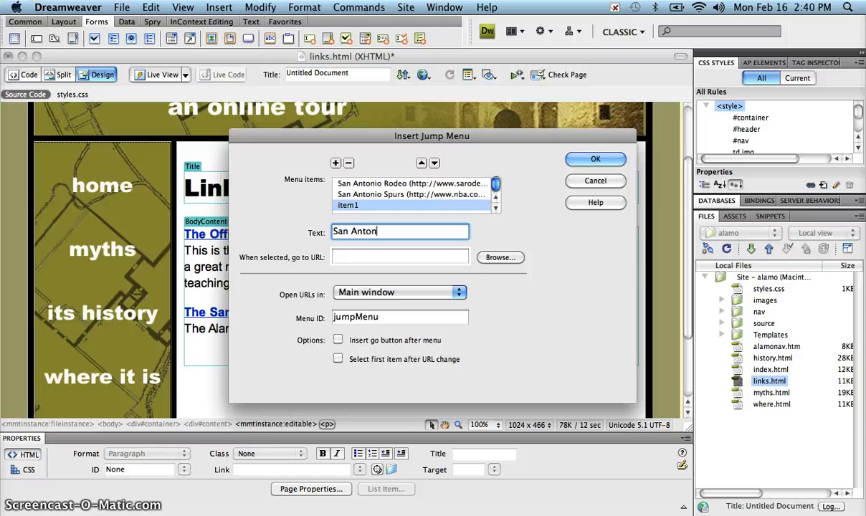
text(io Riverwalk)
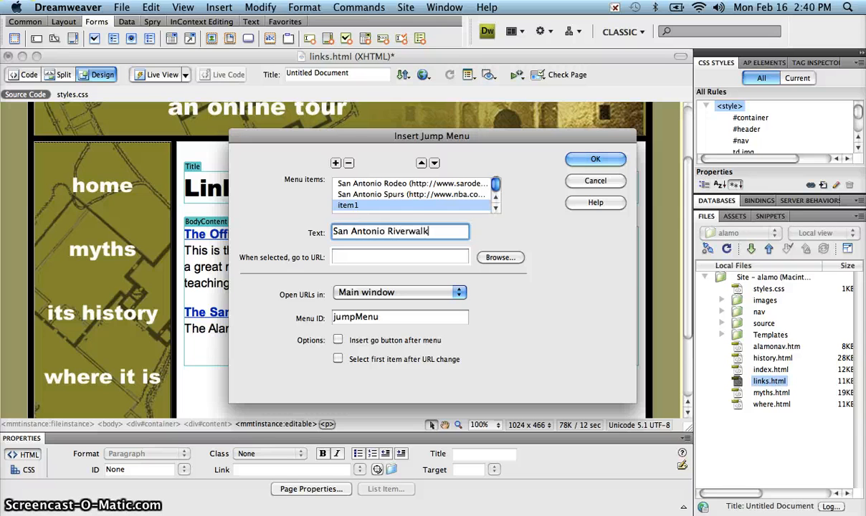
key(Tab)
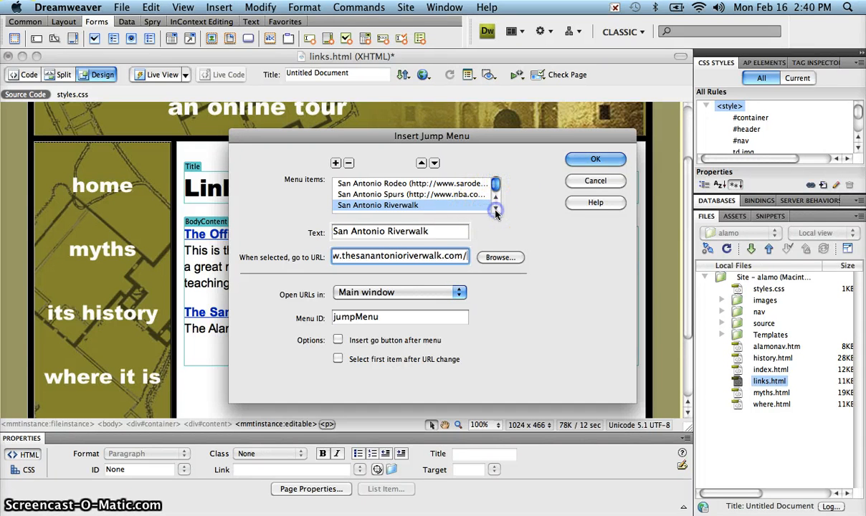
Insert the jump menu with a go button after it, and save links.html
click(496, 199)
click(496, 199)
click(496, 198)
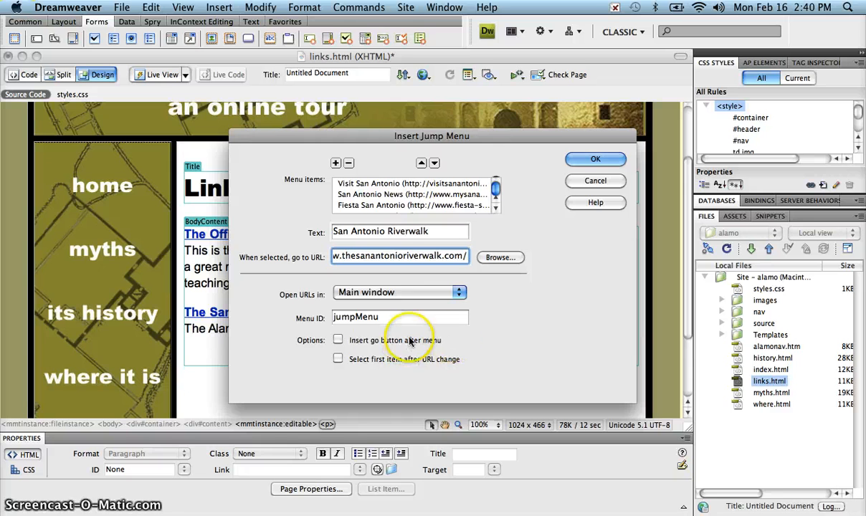
click(339, 341)
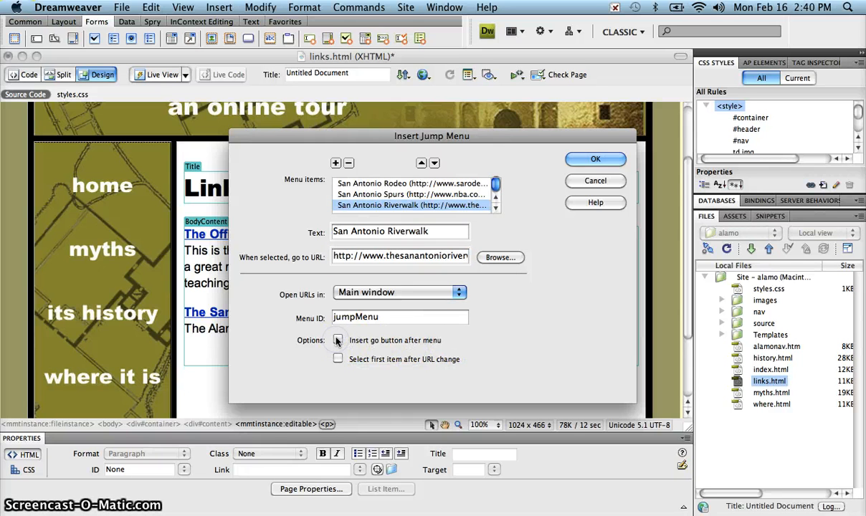
click(340, 342)
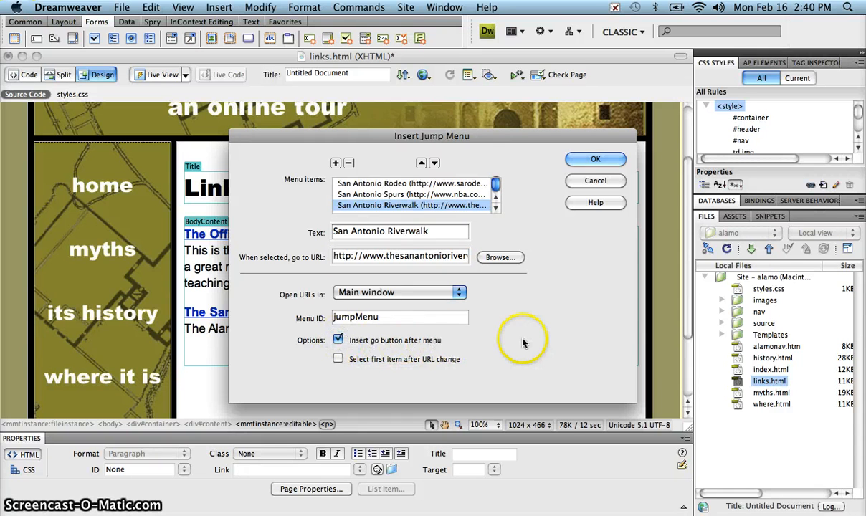
click(595, 161)
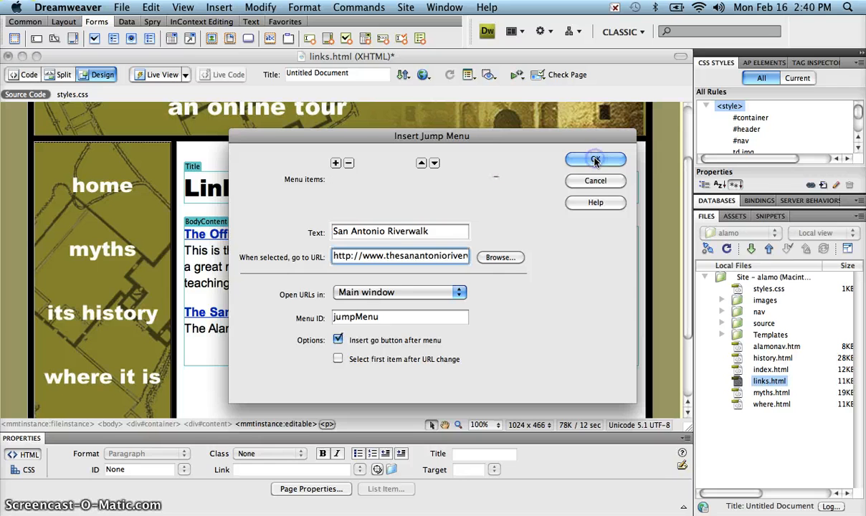
click(596, 160)
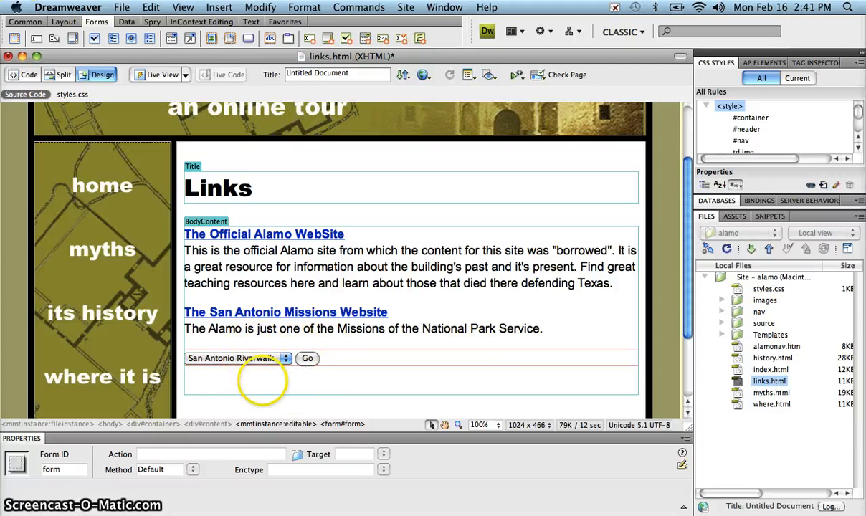
key(super+s)
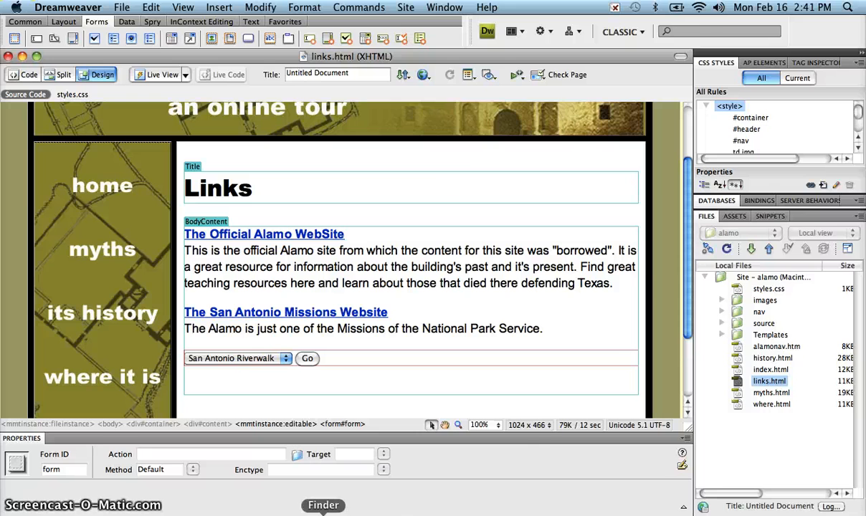
Switch to Finder and open links.html from the 1_samuelson_alamo folder in Safari
click(325, 505)
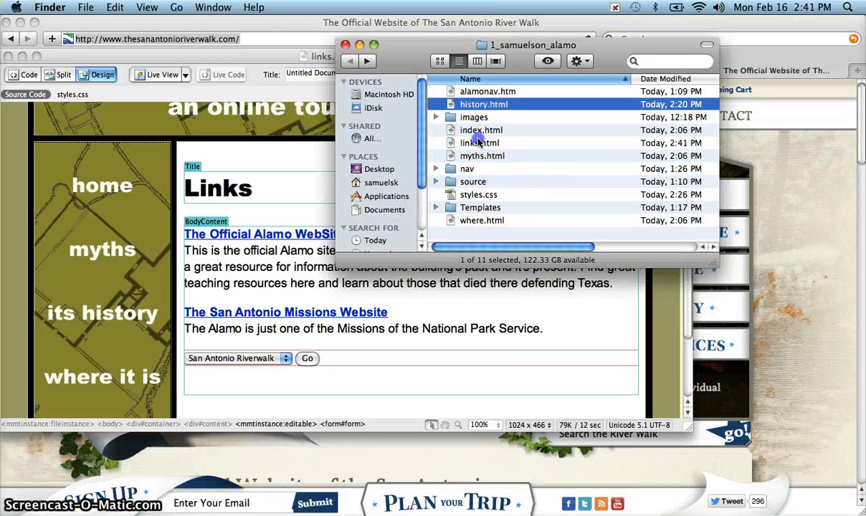
click(479, 143)
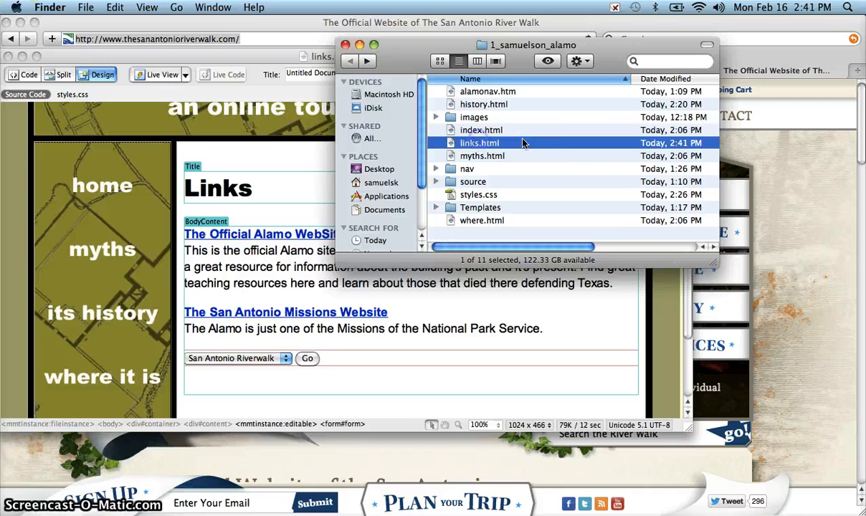
click(717, 157)
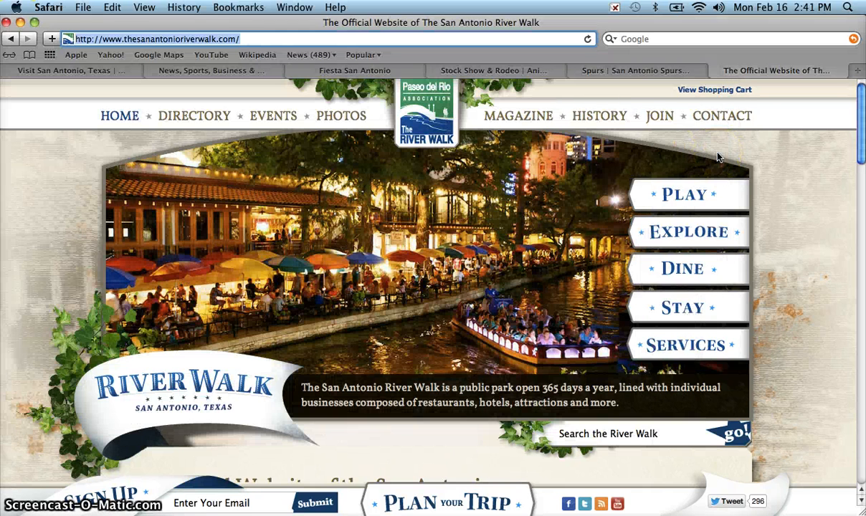
click(567, 199)
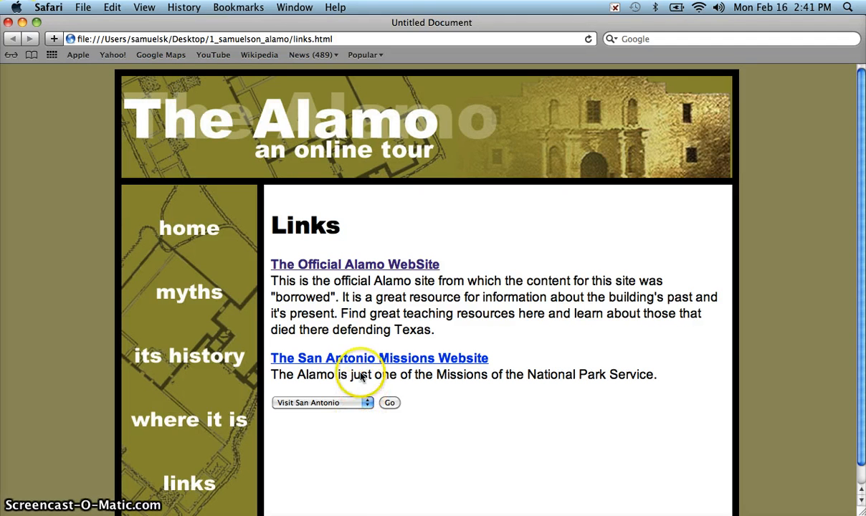
Test the jump menu by going to its San Antonio Spurs item, and close the preview window
click(368, 404)
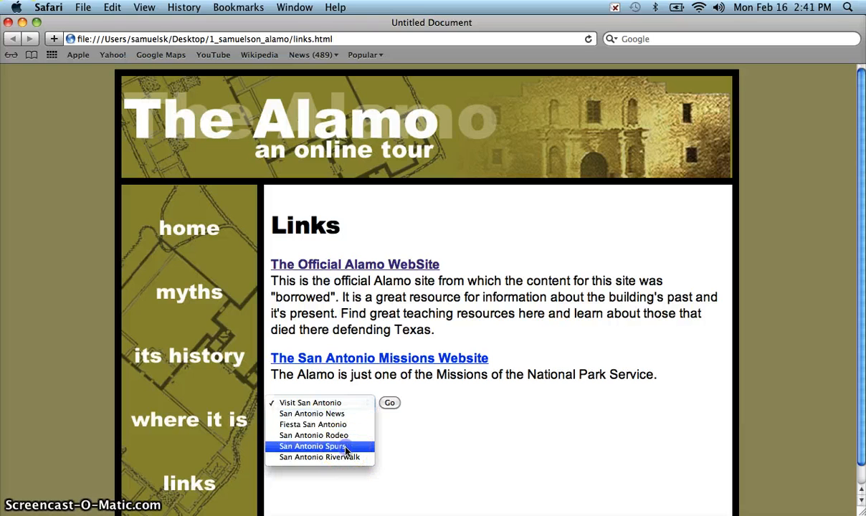
click(346, 447)
click(391, 403)
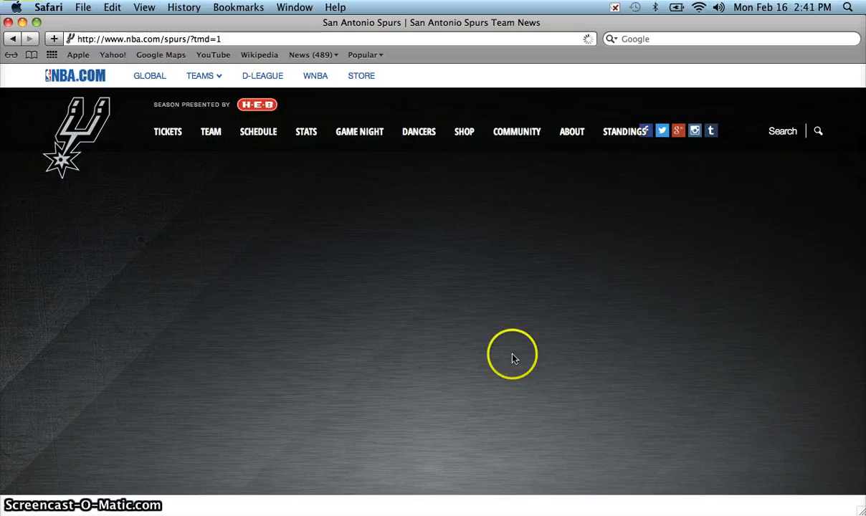
key(super+w)
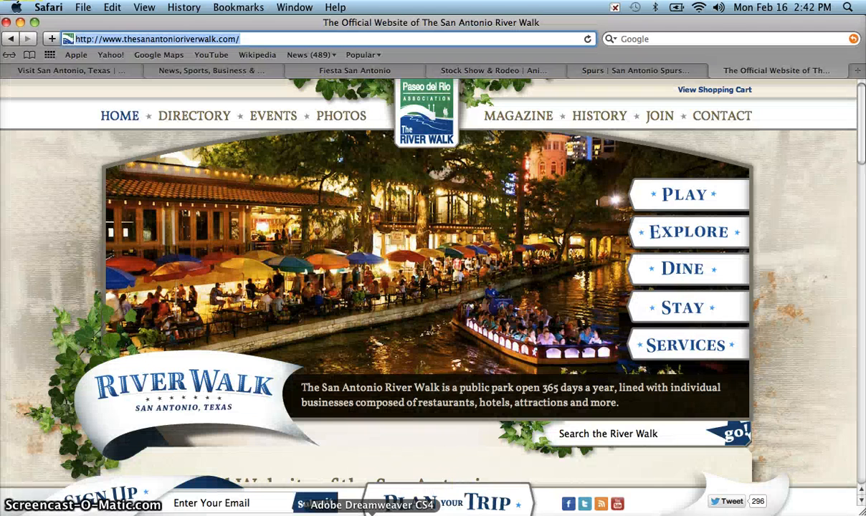
Back in Dreamweaver, set the links page's document title to "The Alamo, an online tour - Links" and copy the title text
click(372, 513)
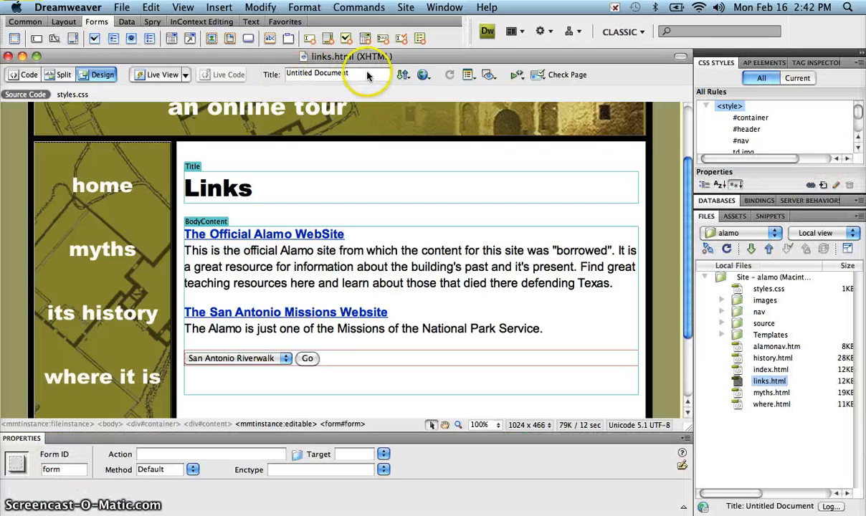
click(344, 73)
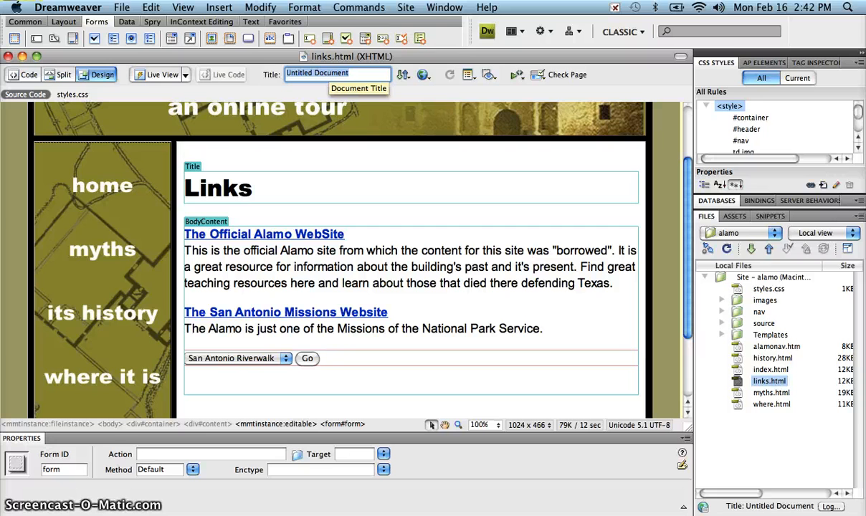
text(T)
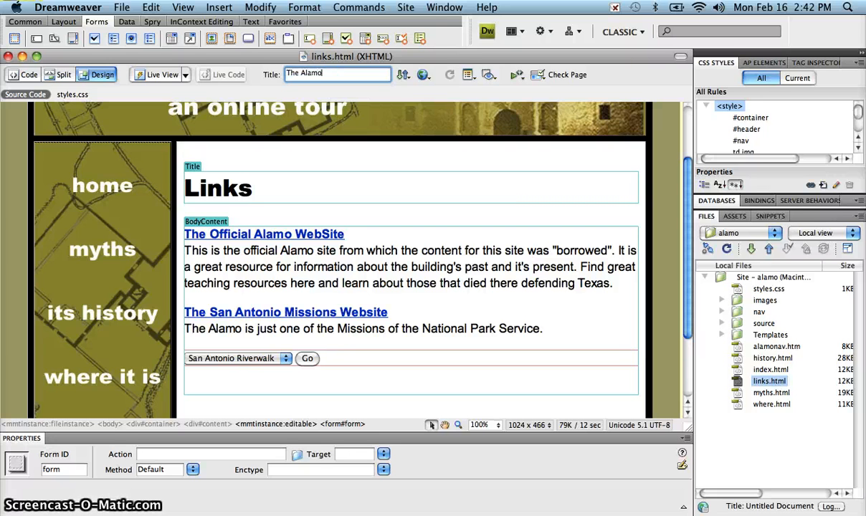
text(he Alamo, an online tour - Links)
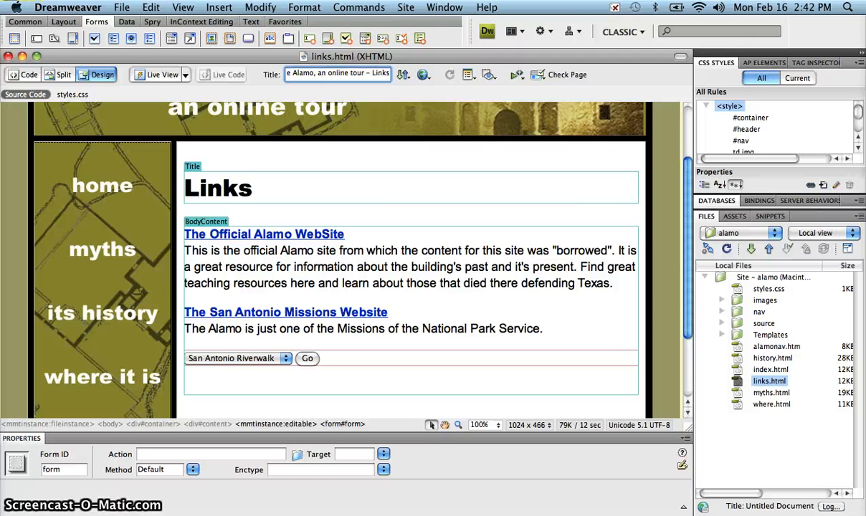
click(375, 72)
drag(375, 72, 252, 74)
key(super+c)
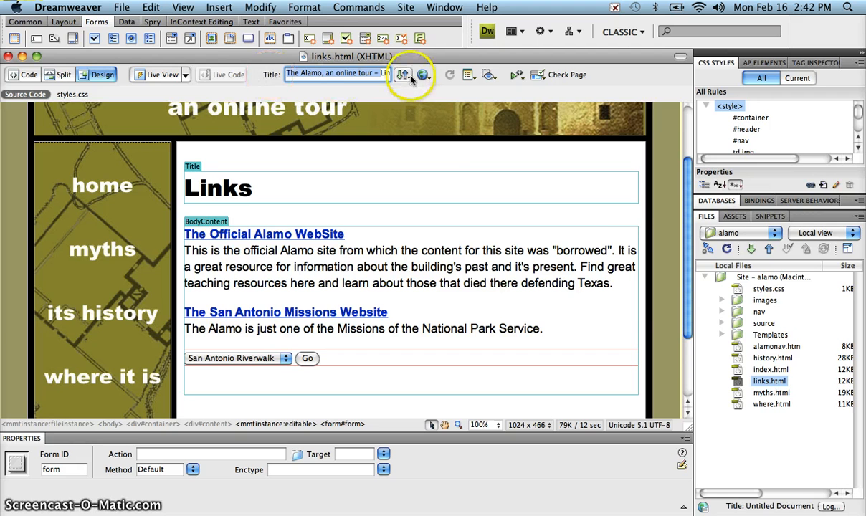
Open history.html and set its document title to "The Alamo, an online tour - Its History", reusing the copied title text
click(769, 358)
double_click(769, 359)
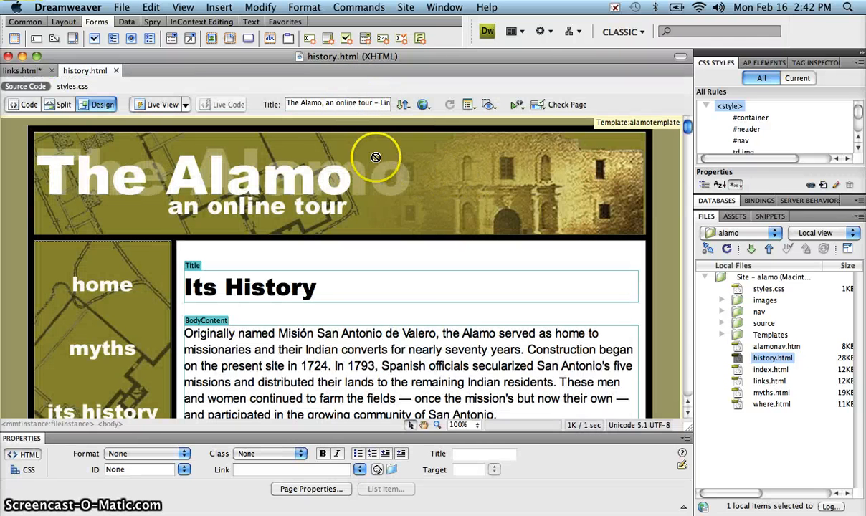
click(343, 104)
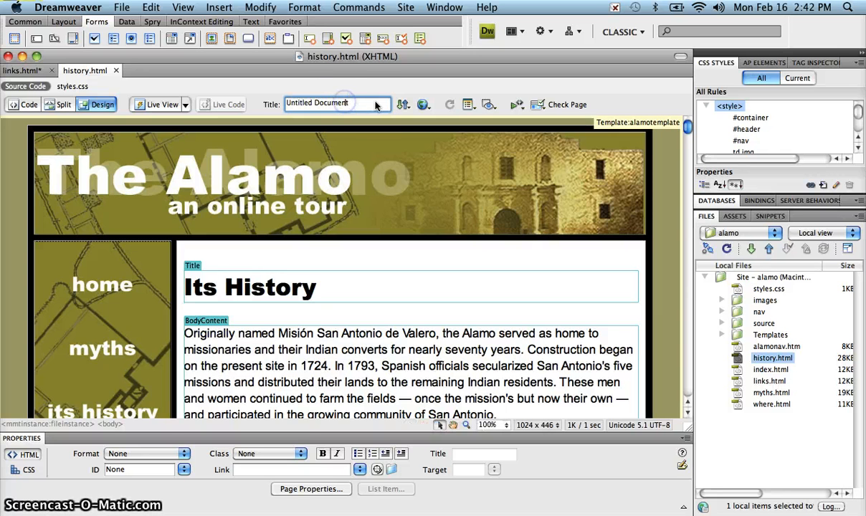
click(318, 102)
click(316, 102)
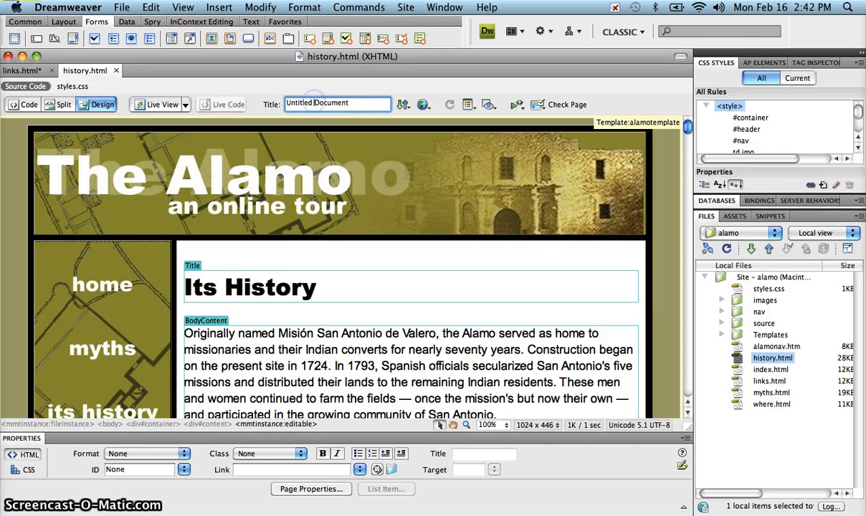
key(super+a)
key(super+v)
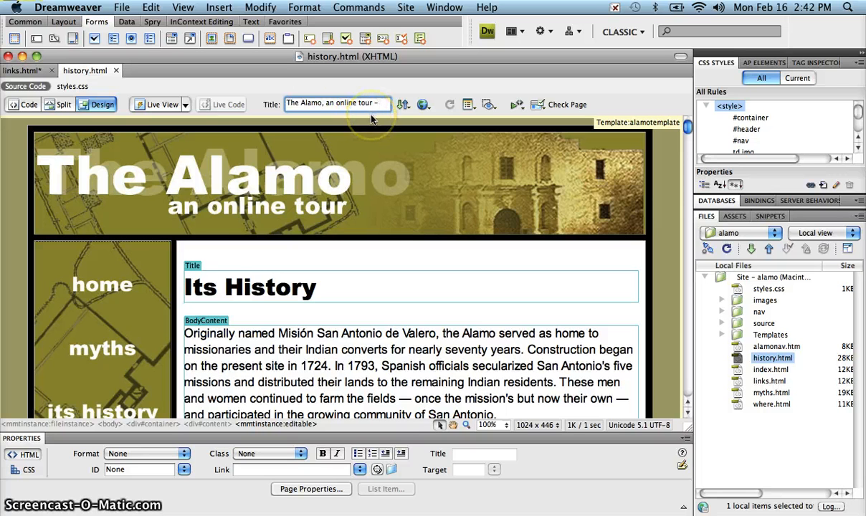
text(Its History)
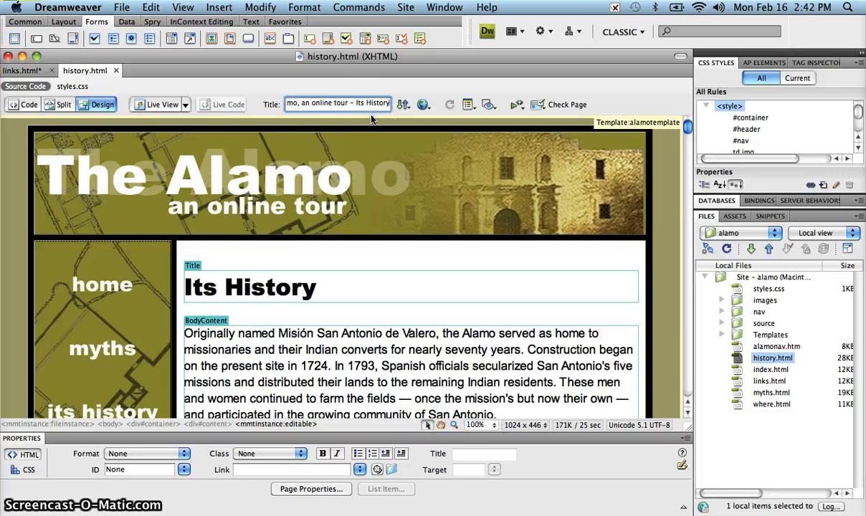
key(Return)
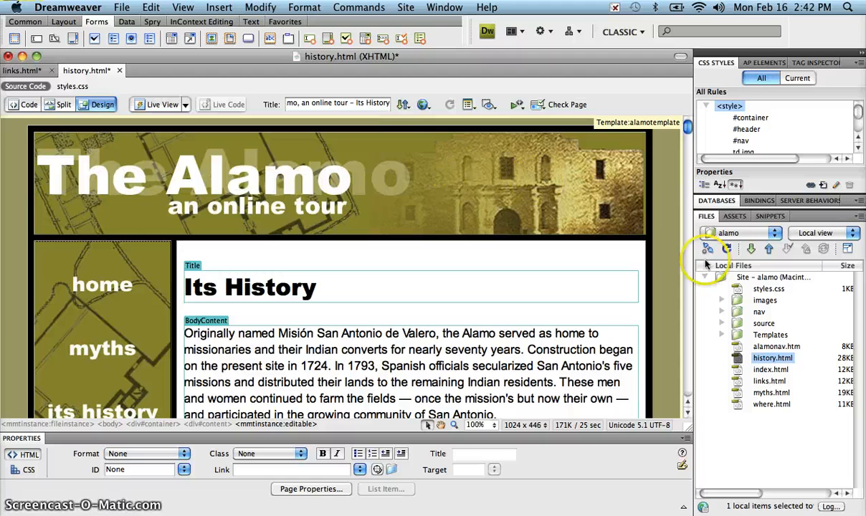
Open index.html and set its document title to "The Alamo, an online tour", reusing the copied title text
double_click(770, 369)
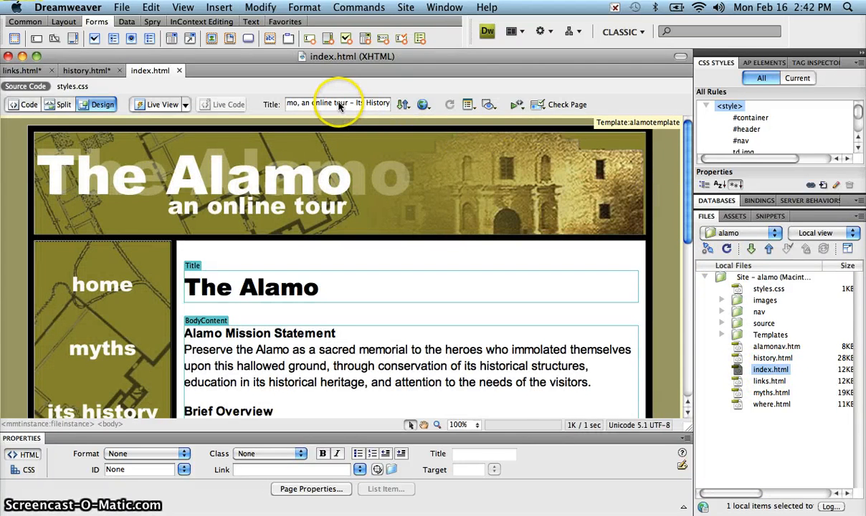
click(337, 104)
key(super+a)
key(super+v)
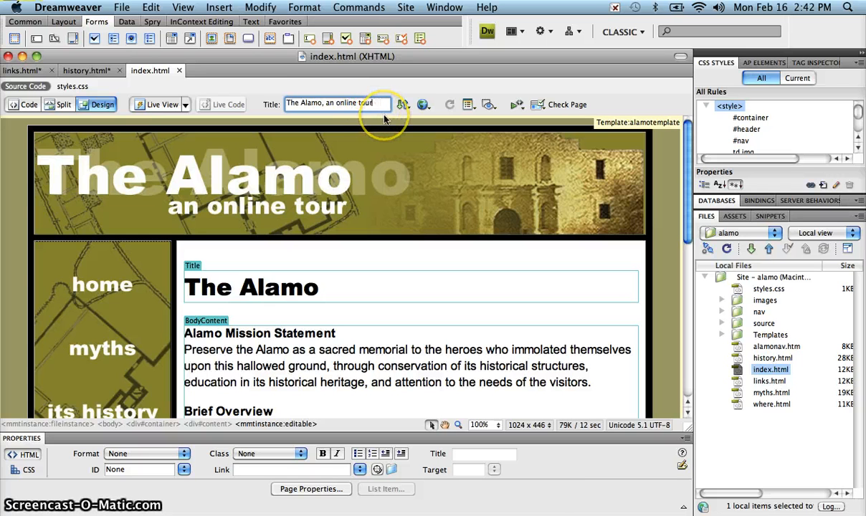
key(Return)
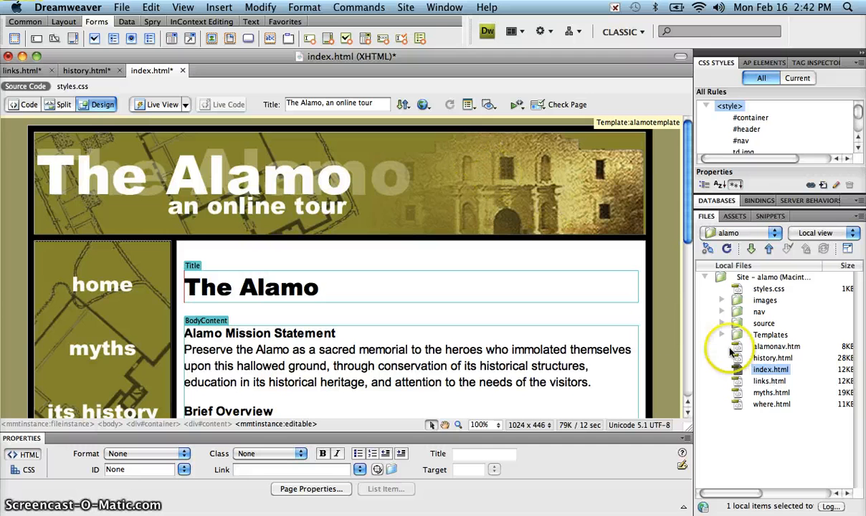
Open myths.html and replace its document title with "The Alamo, an online tour - Myths", reusing the copied title text
double_click(760, 394)
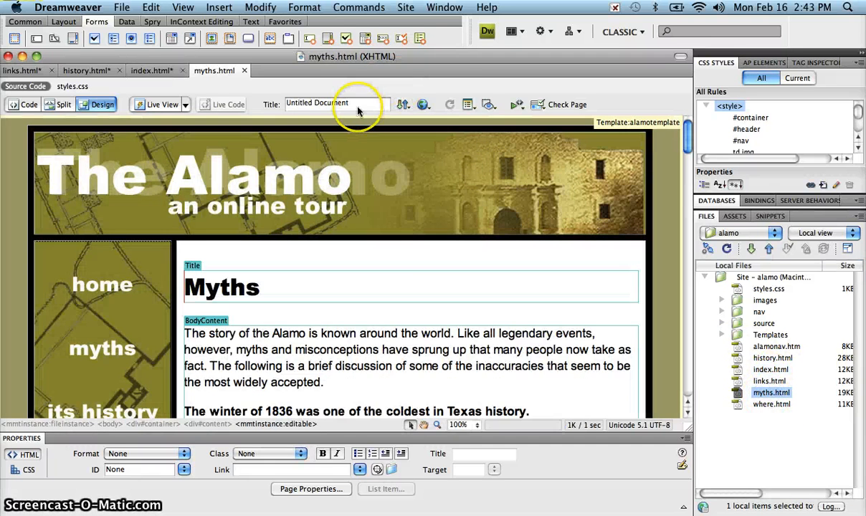
click(356, 103)
double_click(357, 103)
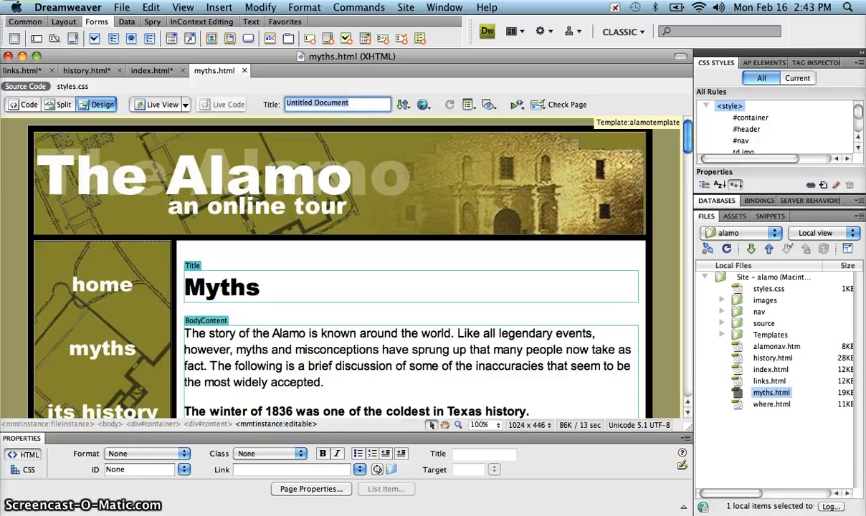
key(super+v)
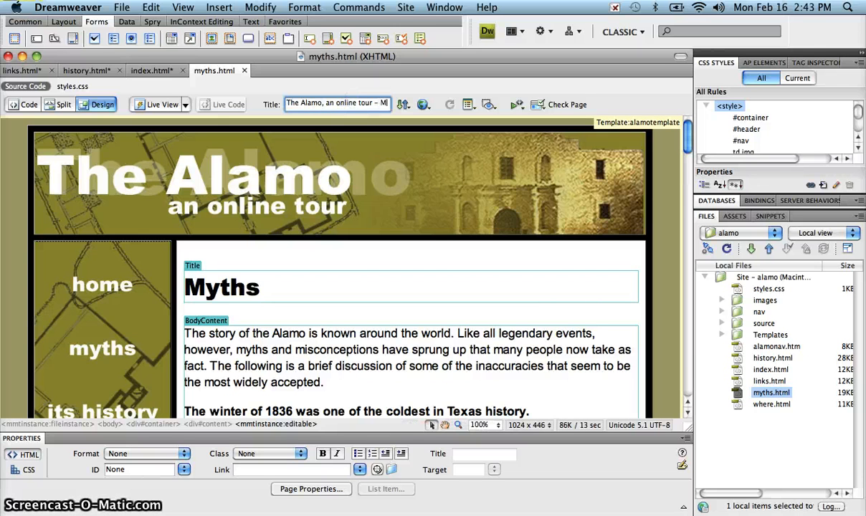
text(Myth)
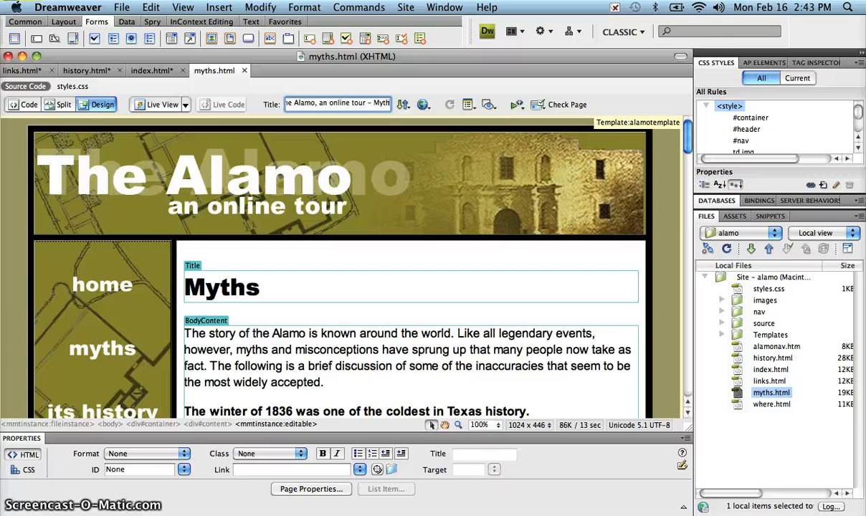
text(s)
key(Return)
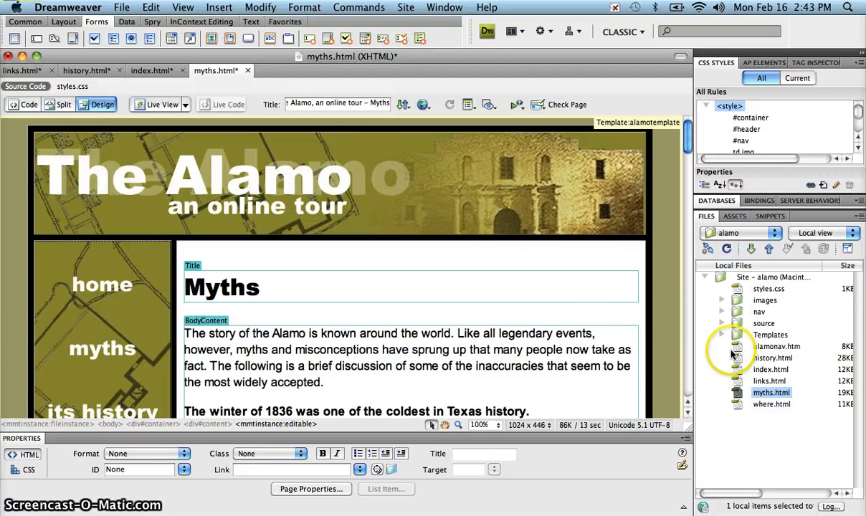
Open where.html and set its document title to "The Alamo, an online tour - Where it is"
double_click(764, 405)
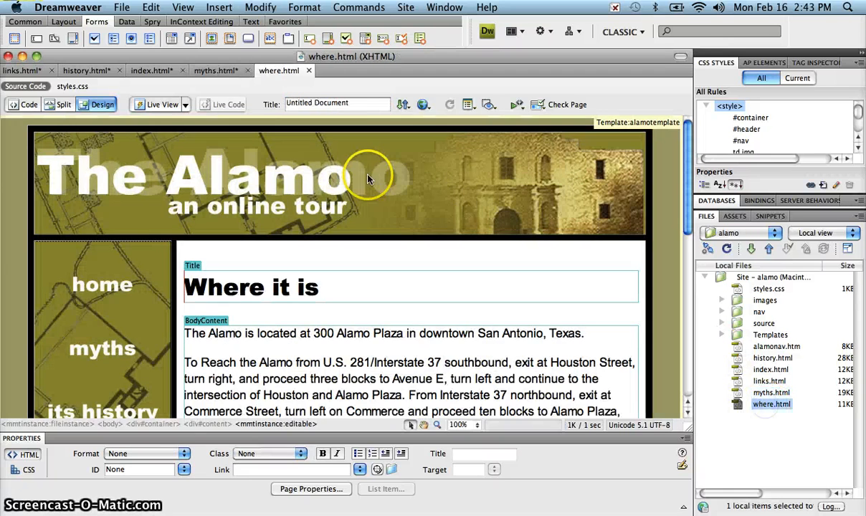
click(355, 103)
drag(317, 103, 253, 104)
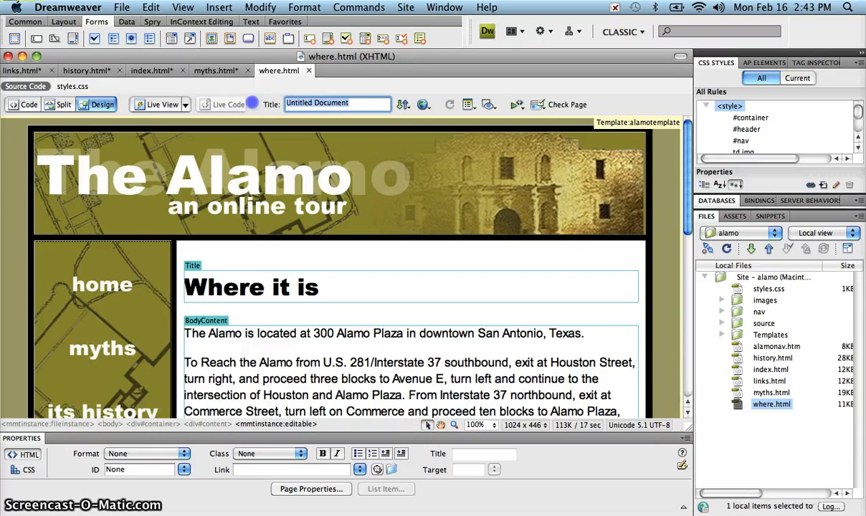
text(The Alamo, an online tour –)
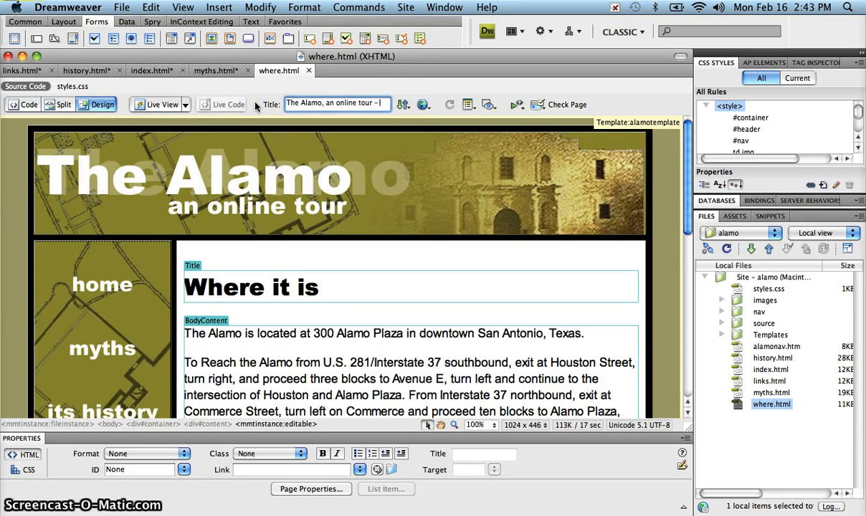
text(Where it is)
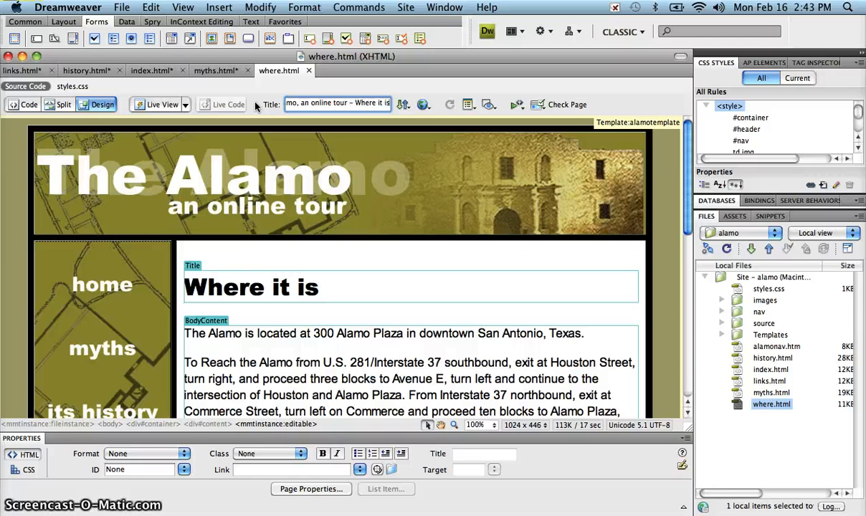
key(Return)
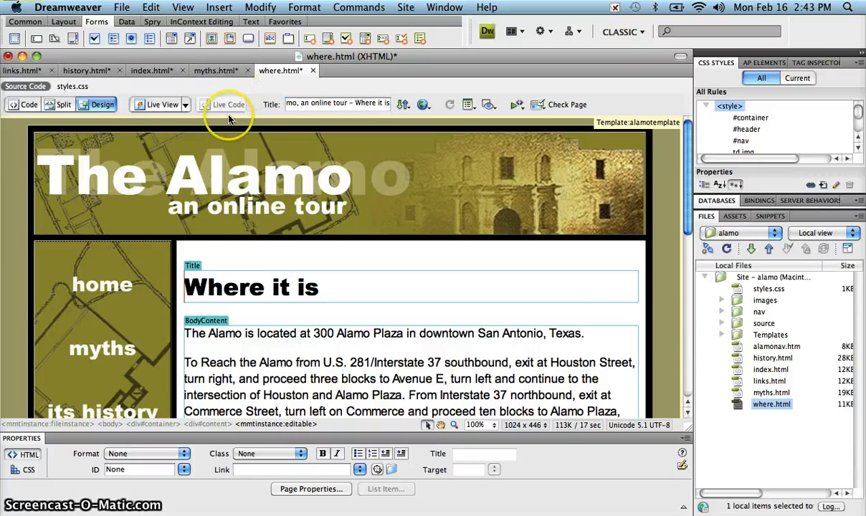
Save all the open Alamo pages and close their document window
right_click(276, 73)
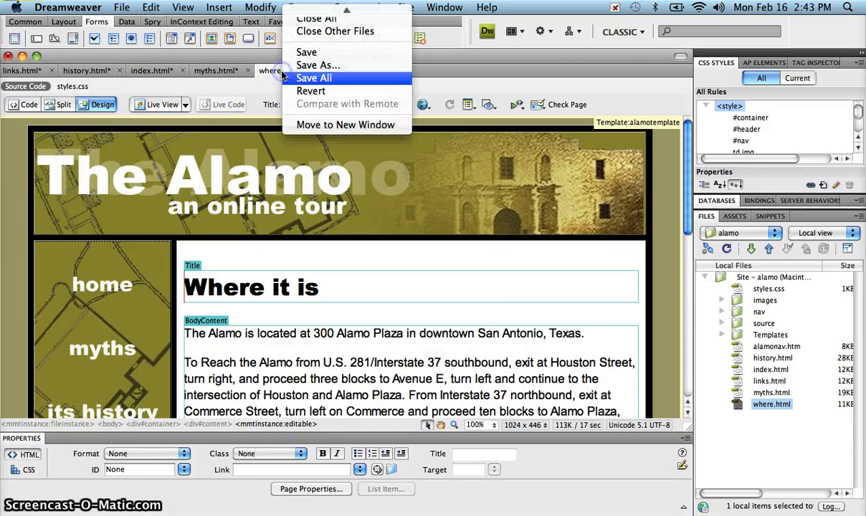
click(311, 79)
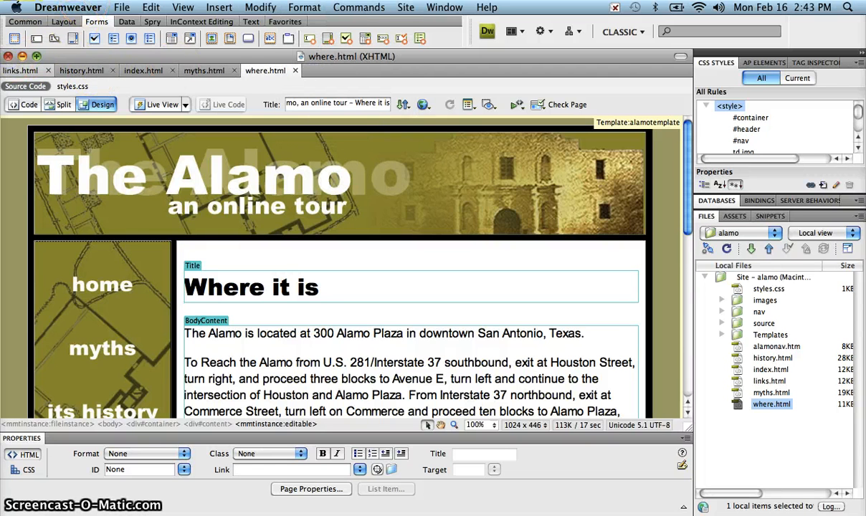
click(7, 56)
Switch to Finder and bring up the 1_samuelson_alamo site folder
click(323, 515)
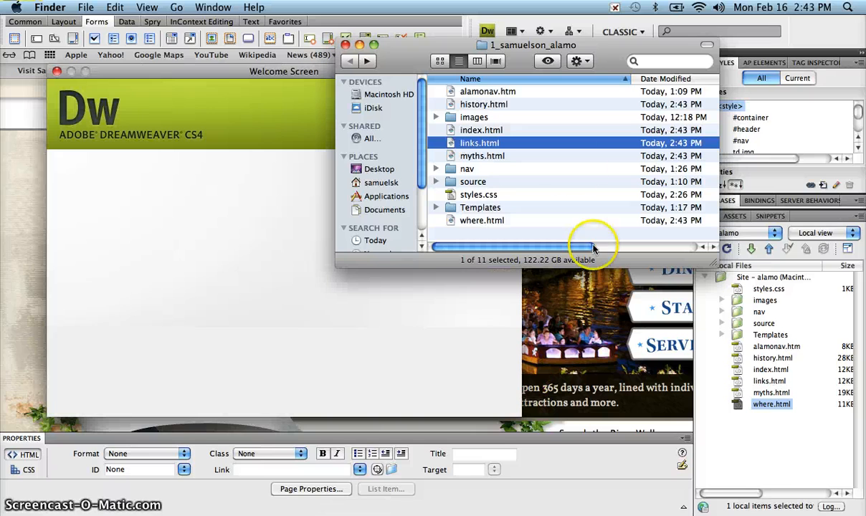